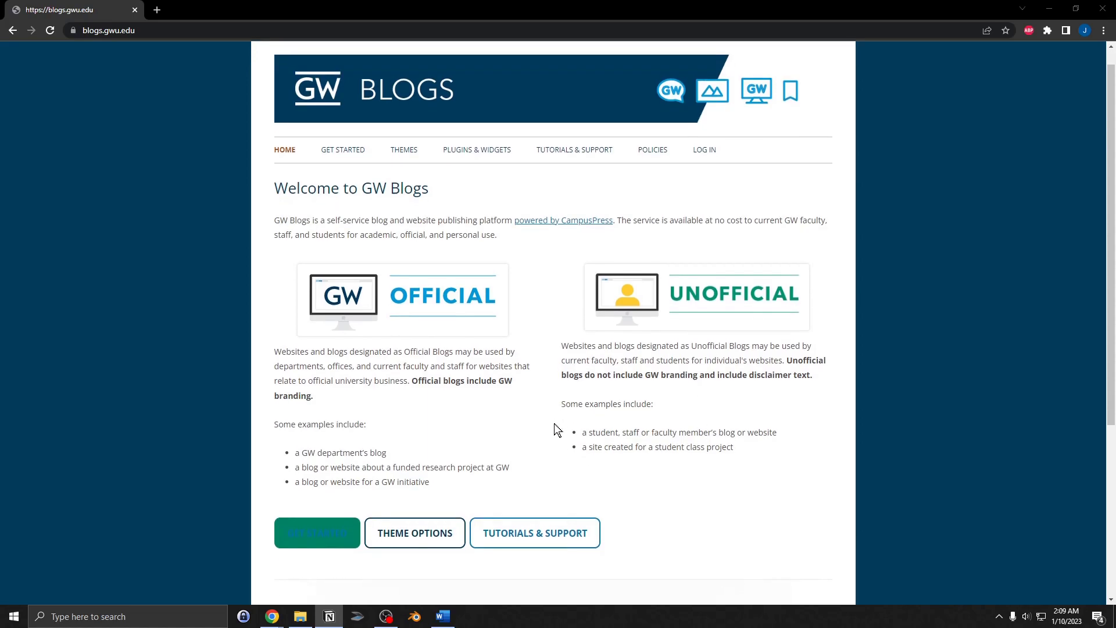
# - Open the GW Blogs Get Started page and scroll through its unofficial-blog steps
pyautogui.scroll(-5, 554, 424)
pyautogui.scroll(1, 459, 389)
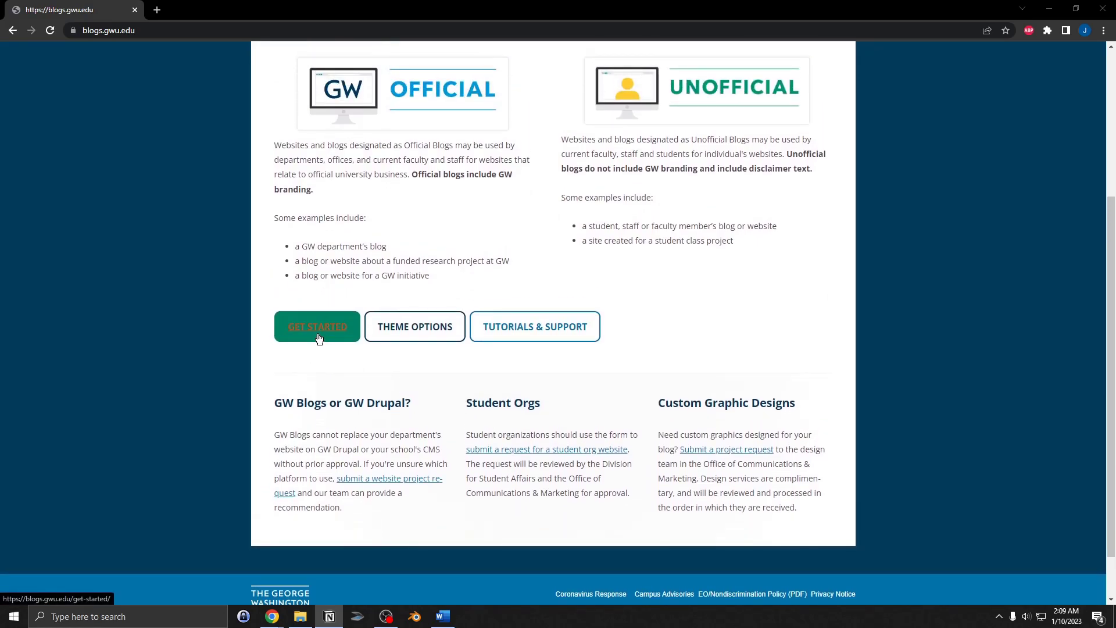
pyautogui.click(318, 338)
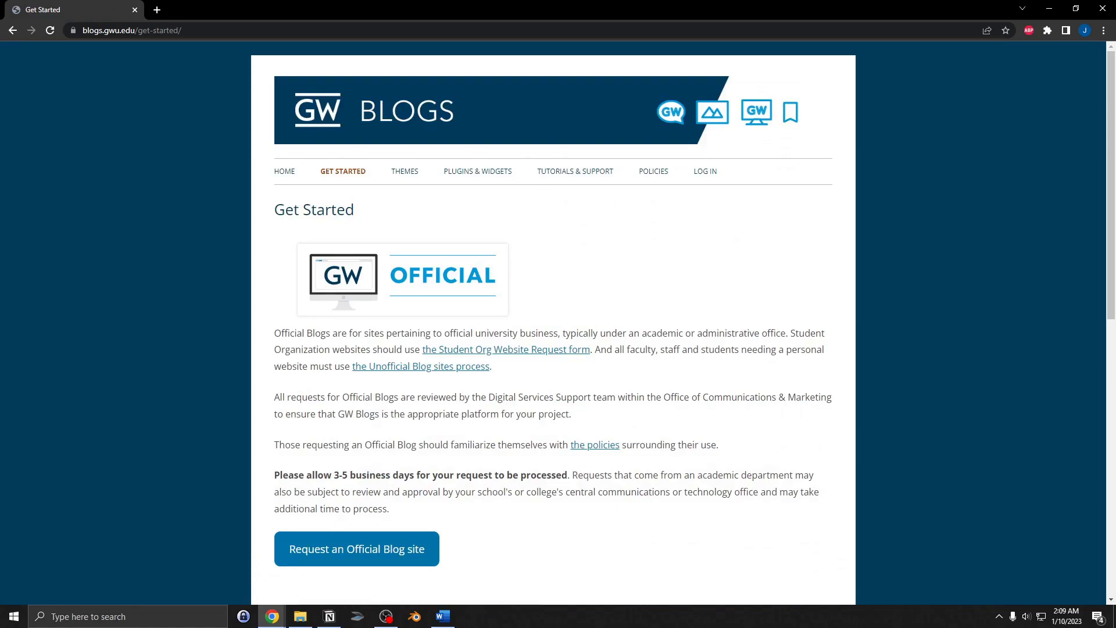
pyautogui.scroll(-5, 500, 378)
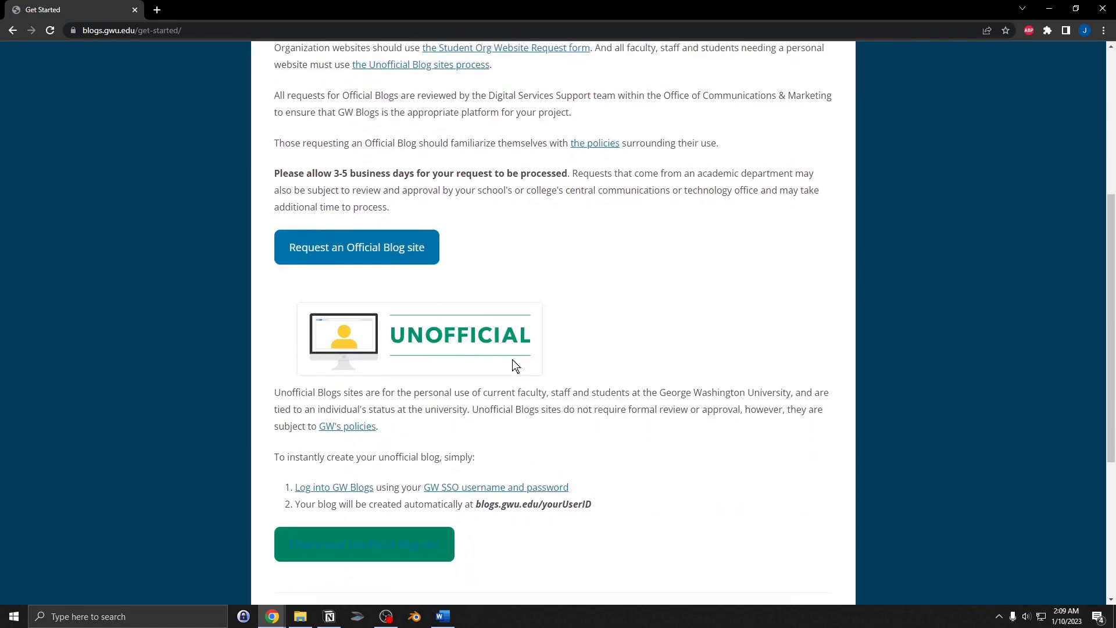
pyautogui.scroll(-1, 514, 361)
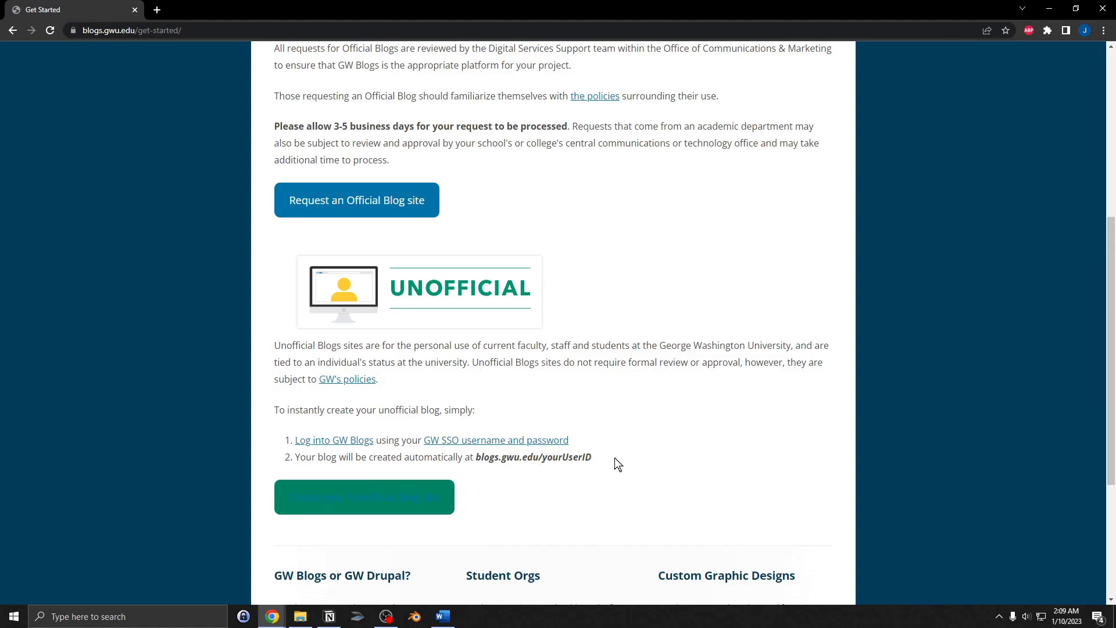
# - Load the personal GWU Projects blog in a second tab, then return to Get Started
pyautogui.click(156, 10)
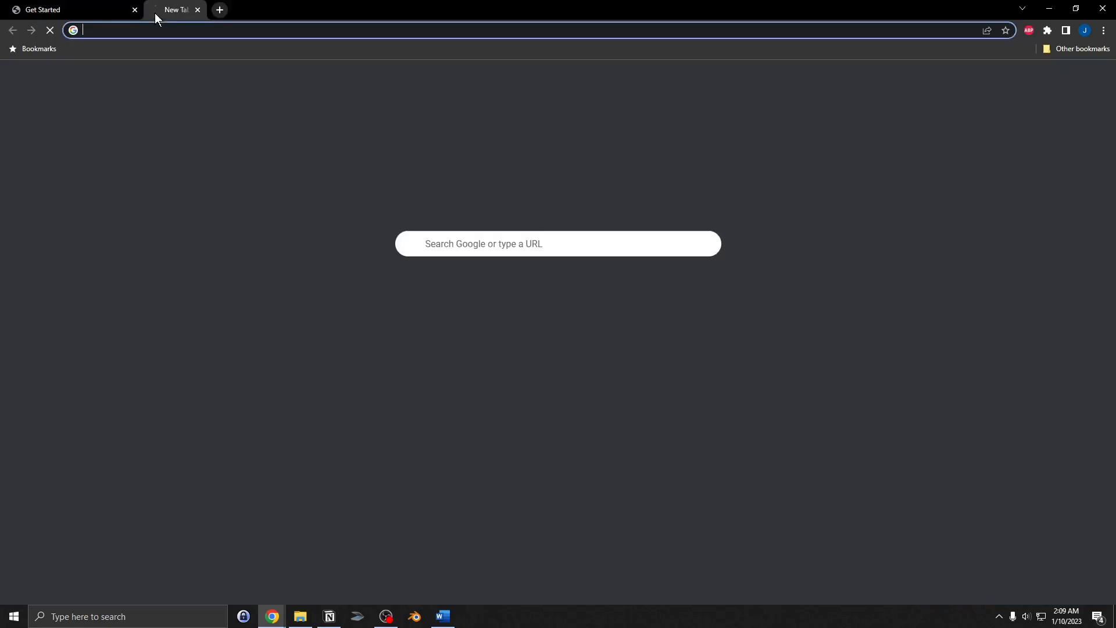
pyautogui.write('blog')
pyautogui.press('Down')
pyautogui.press('Down')
pyautogui.press('Down')
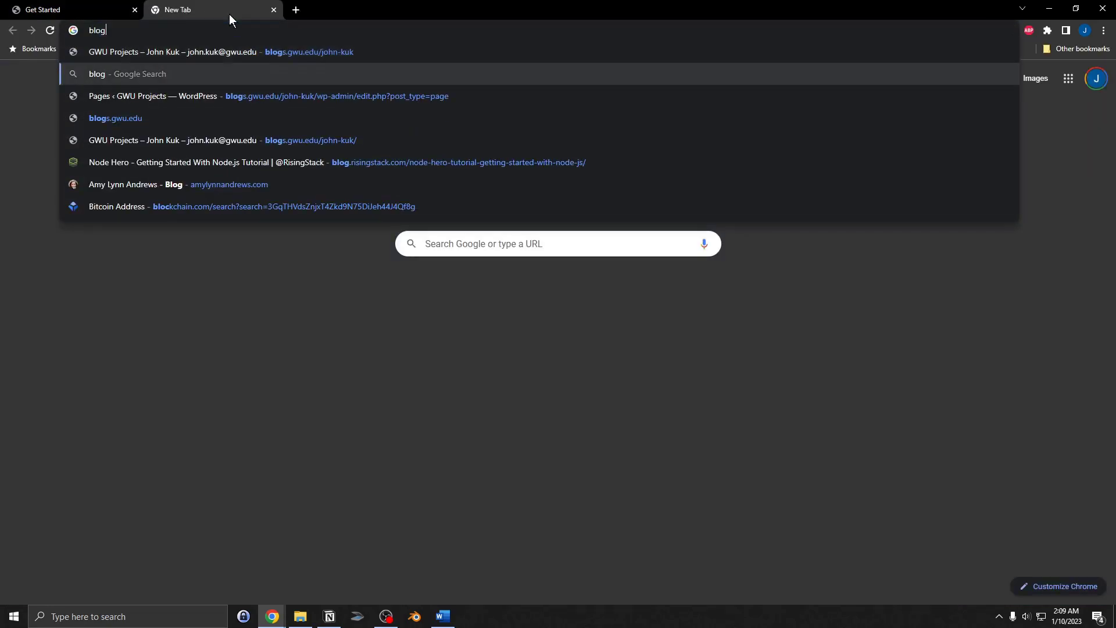
pyautogui.press('Return')
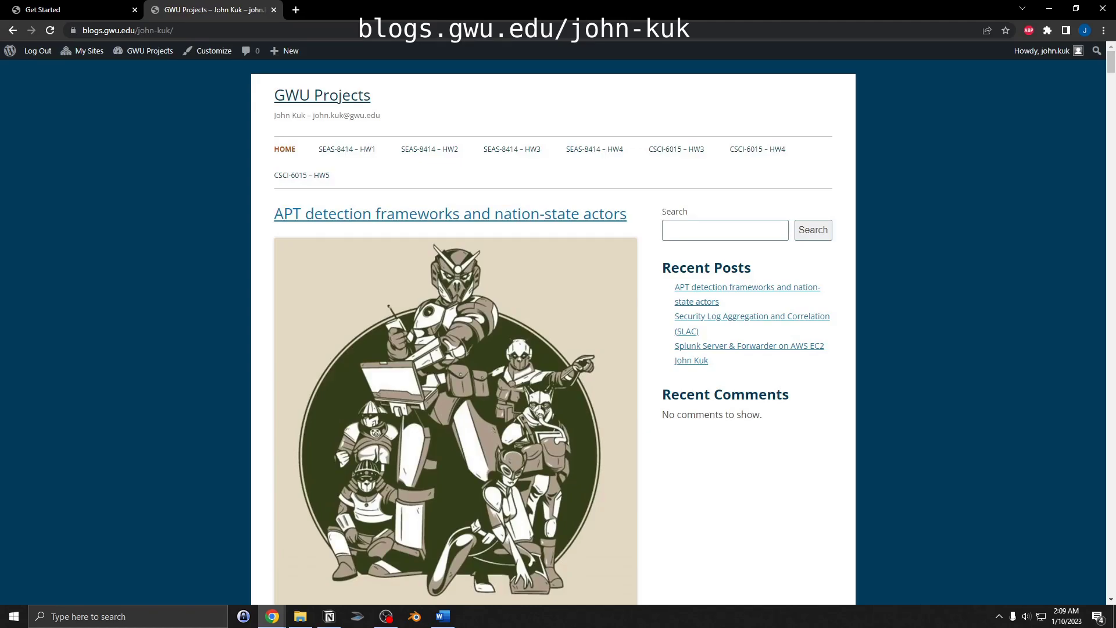
pyautogui.click(93, 10)
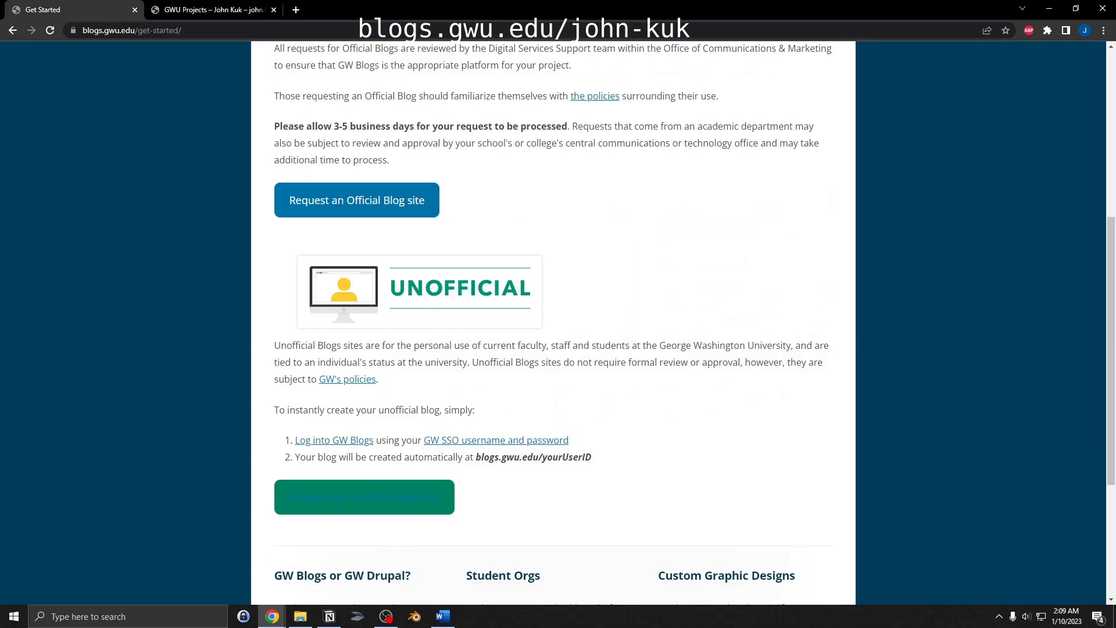
pyautogui.scroll(-1, 249, 454)
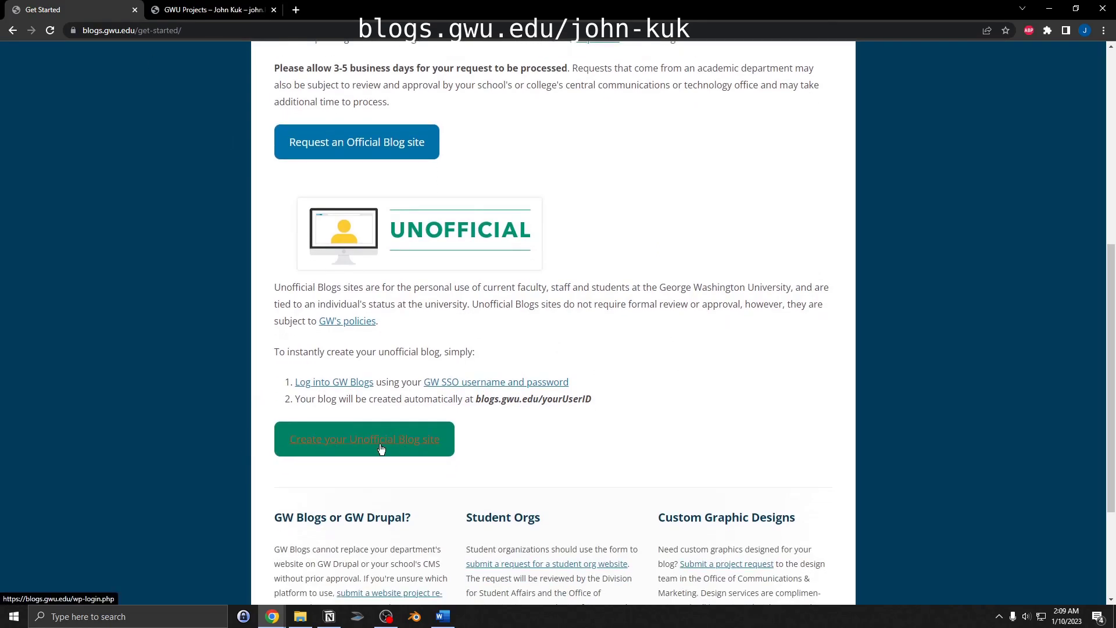
# - Start creating an Unofficial Blog site and sign in with the GW UserID
pyautogui.click(415, 450)
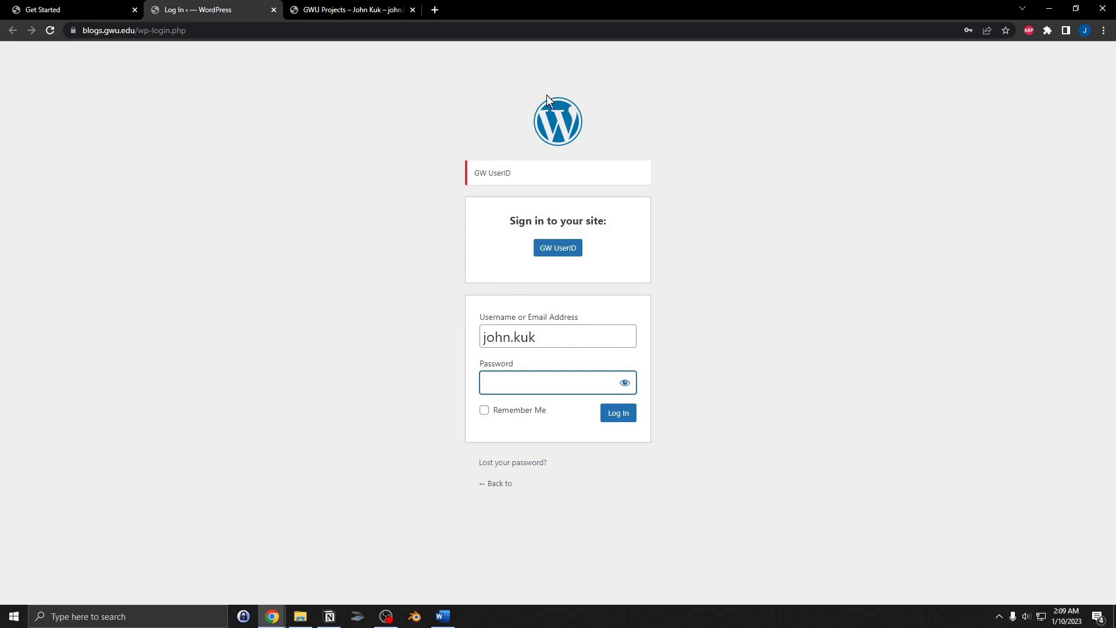
pyautogui.click(565, 253)
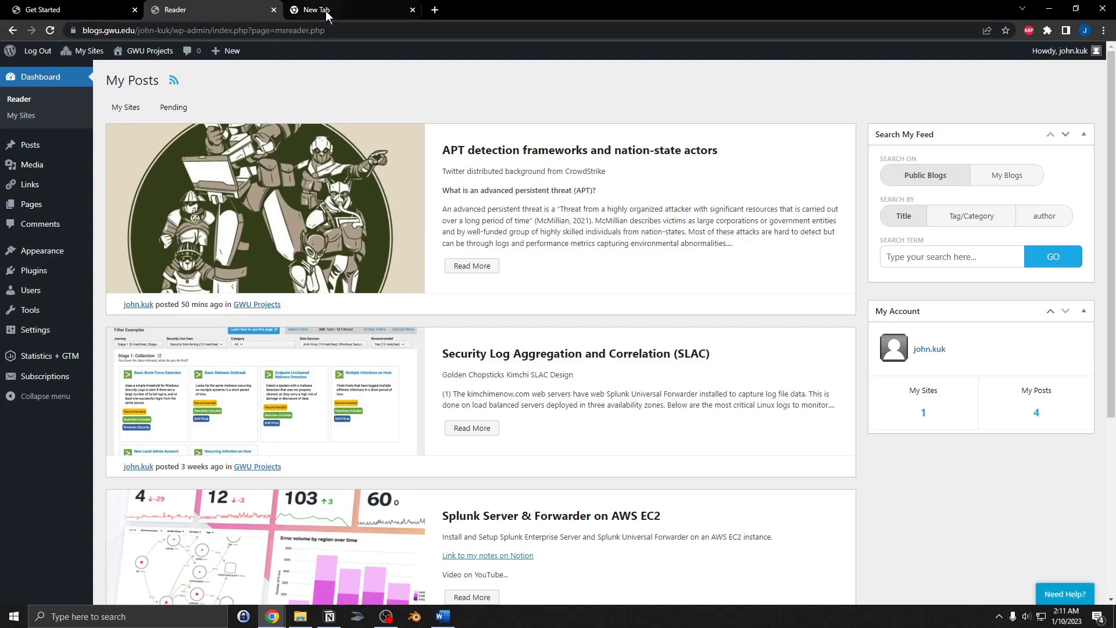
# - Close the blank tab and show the All Posts list with its four published posts
pyautogui.click(412, 10)
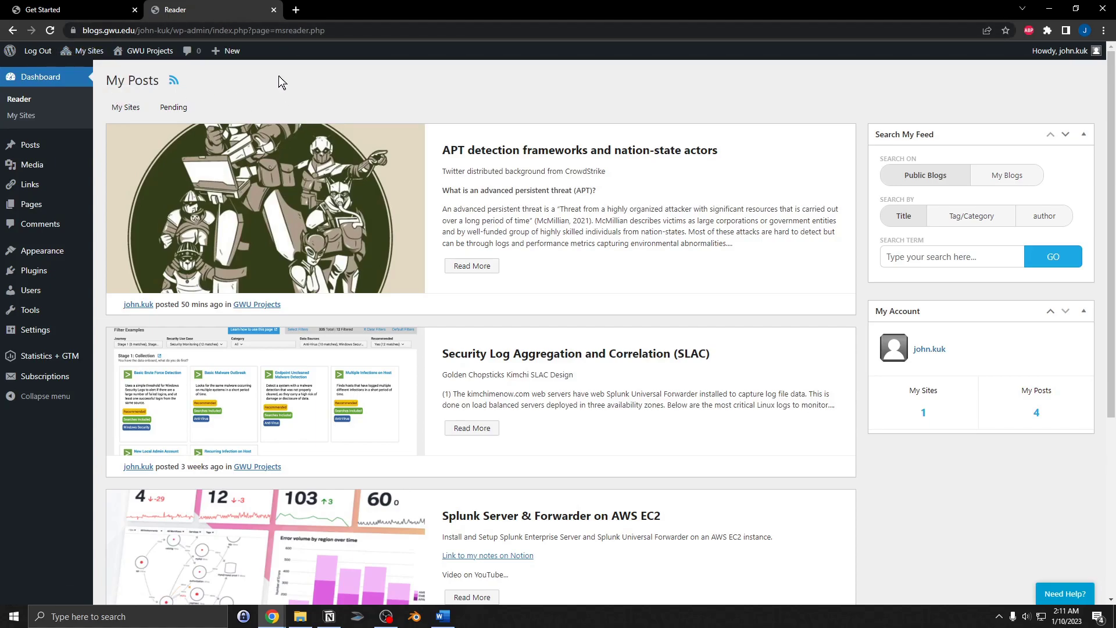
pyautogui.moveTo(15, 57)
pyautogui.moveTo(55, 146)
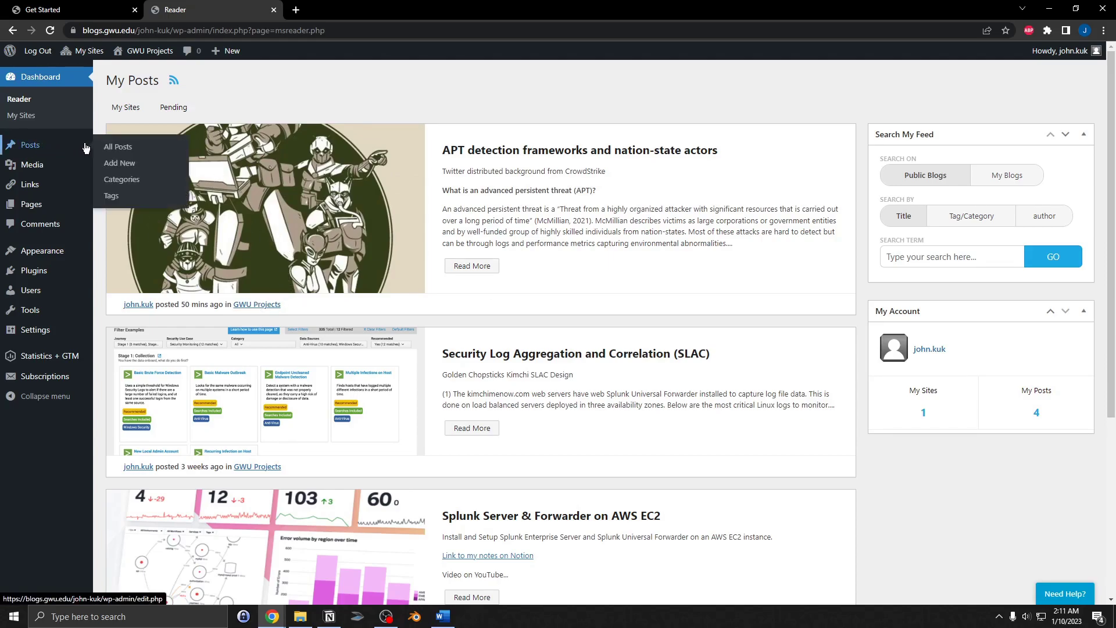
pyautogui.click(118, 147)
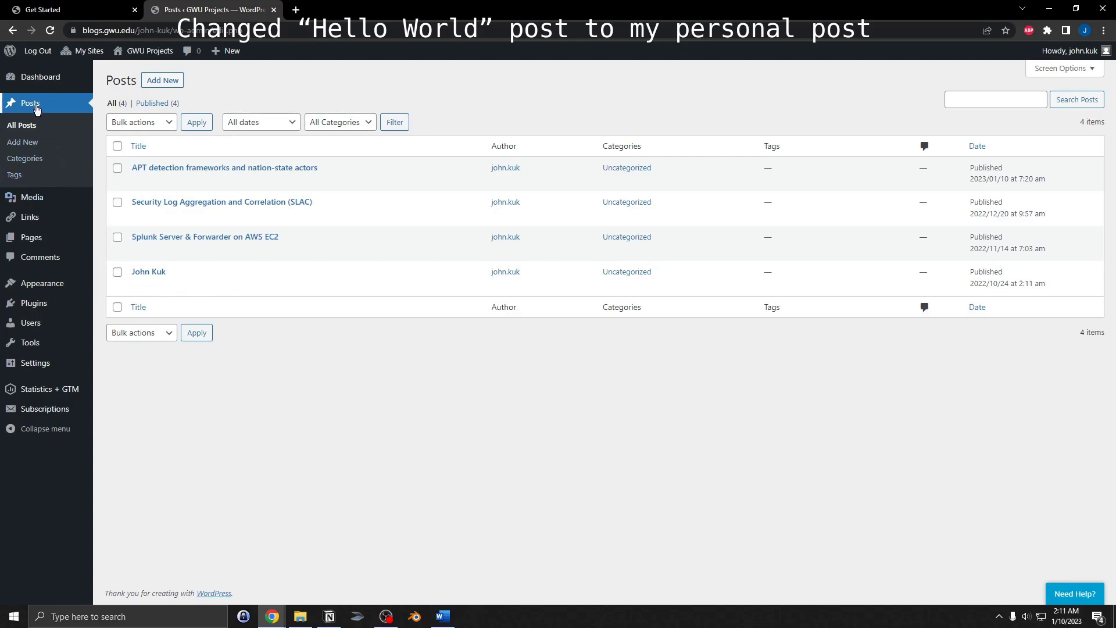
# - Open the oldest introduction post in the block editor and review its title and opening paragraphs
pyautogui.click(156, 274)
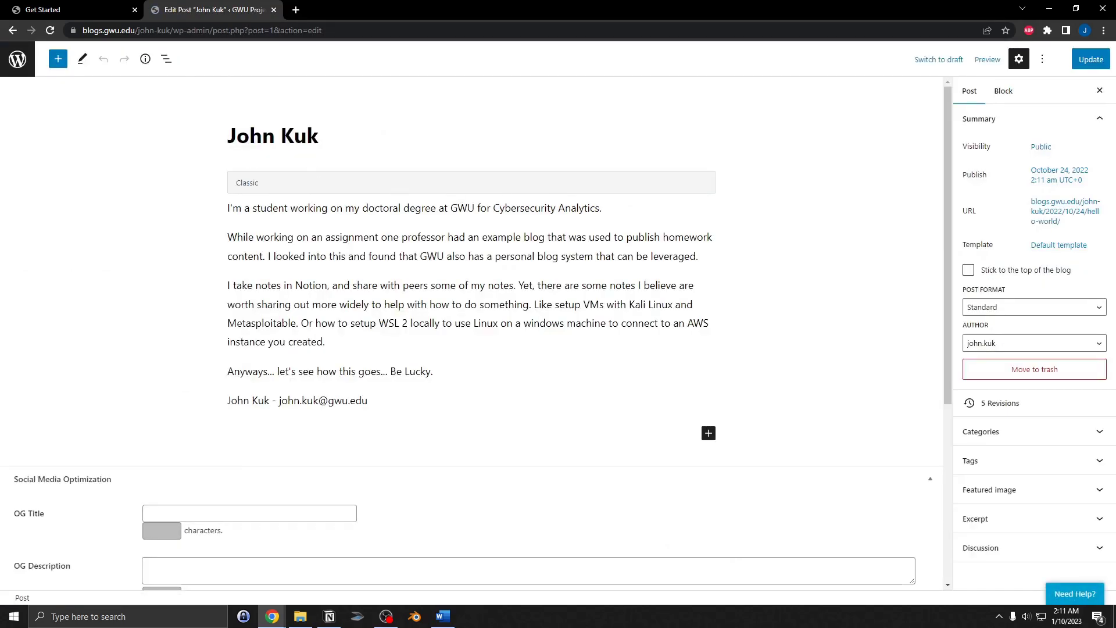
pyautogui.moveTo(228, 135); pyautogui.dragTo(307, 135)
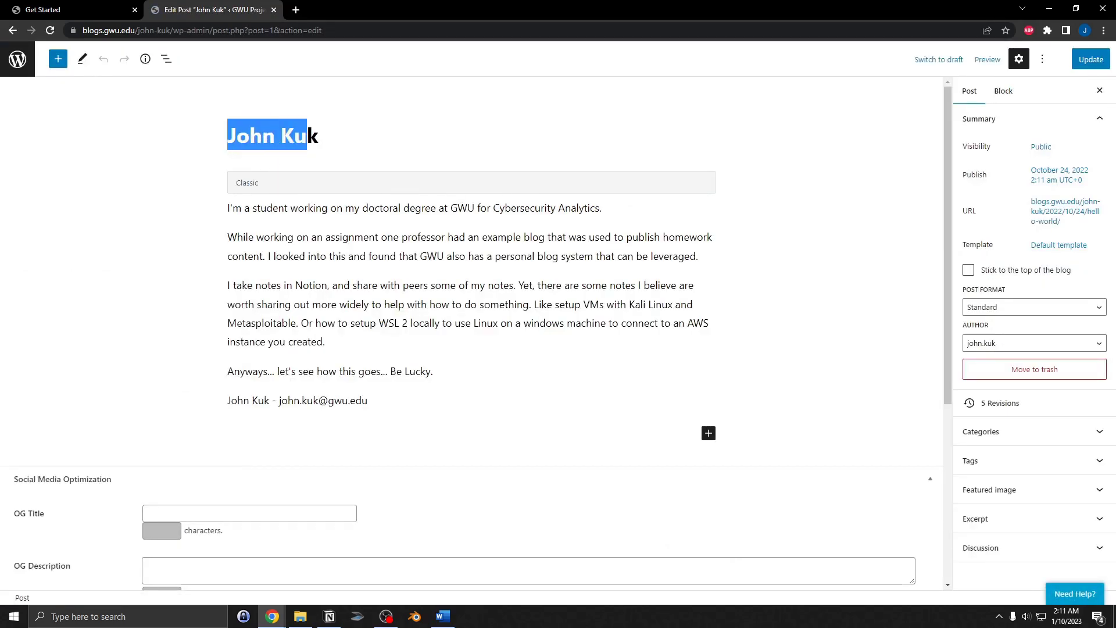
pyautogui.moveTo(272, 208); pyautogui.dragTo(364, 322)
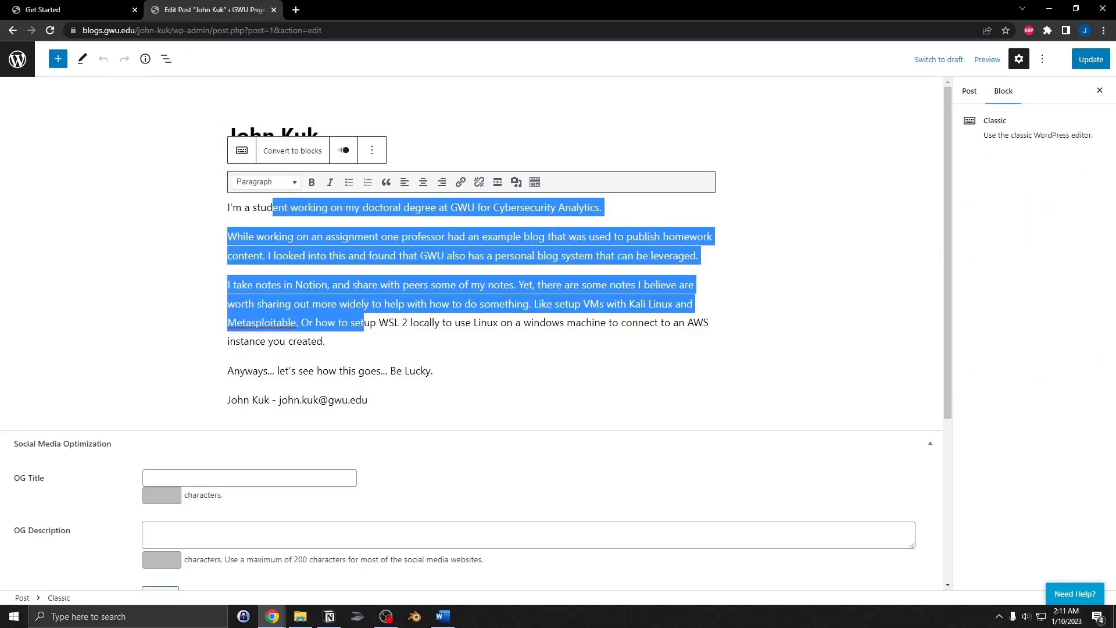
pyautogui.click(721, 299)
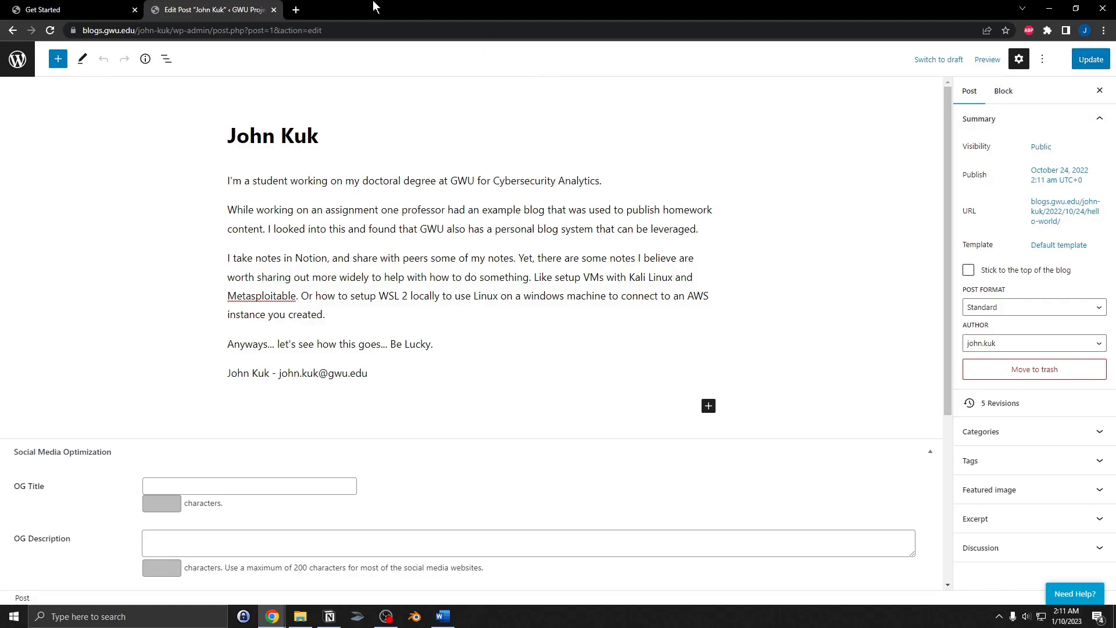
# - Load blogs.gwu.edu in a new tab, view the live introduction post, and return to its editor
pyautogui.click(296, 9)
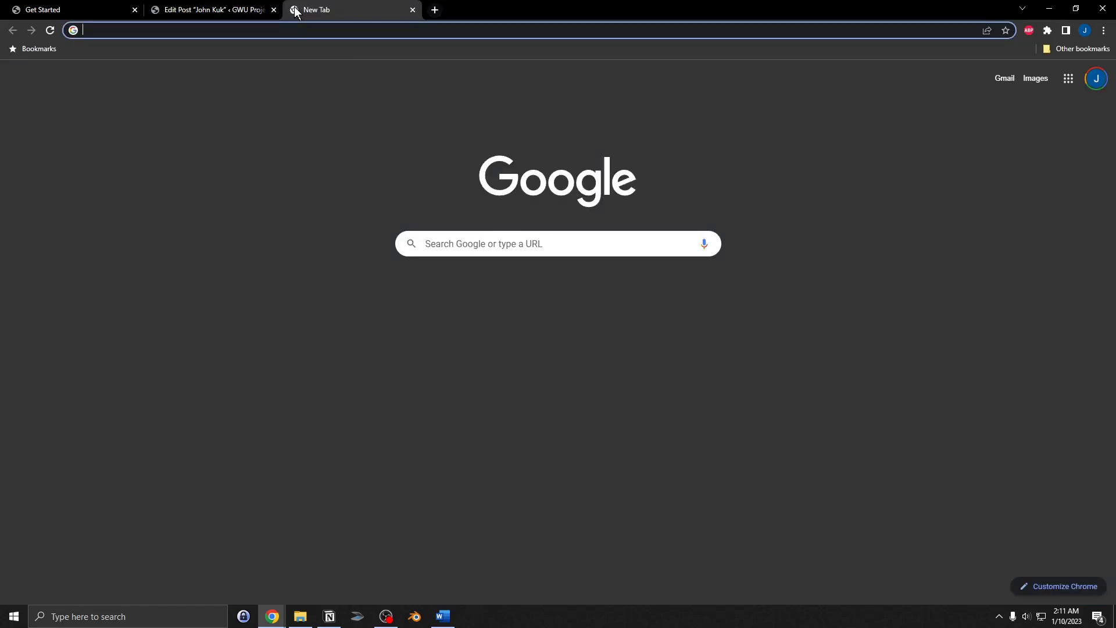
pyautogui.write('blog')
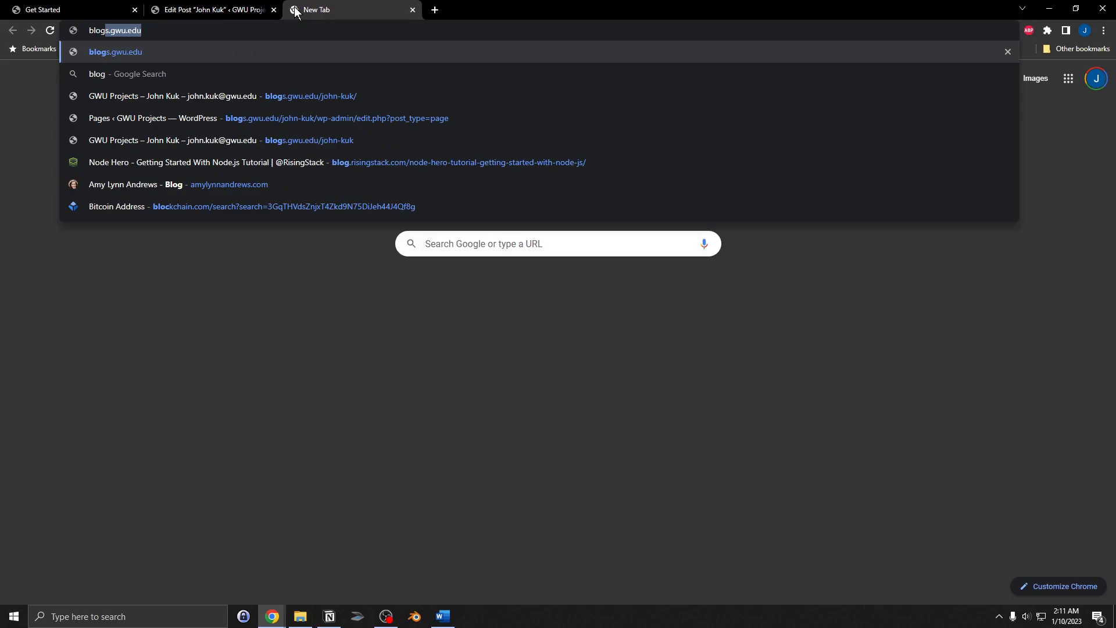
pyautogui.press('Down')
pyautogui.press('Down')
pyautogui.press('Down')
pyautogui.press('Up')
pyautogui.press('Return')
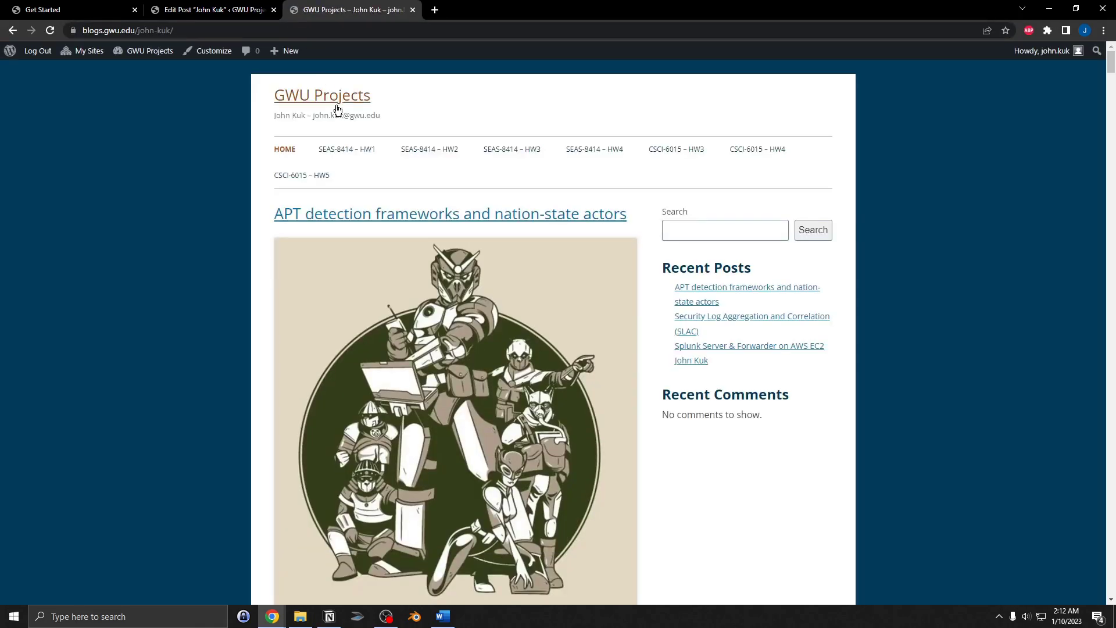
pyautogui.click(691, 363)
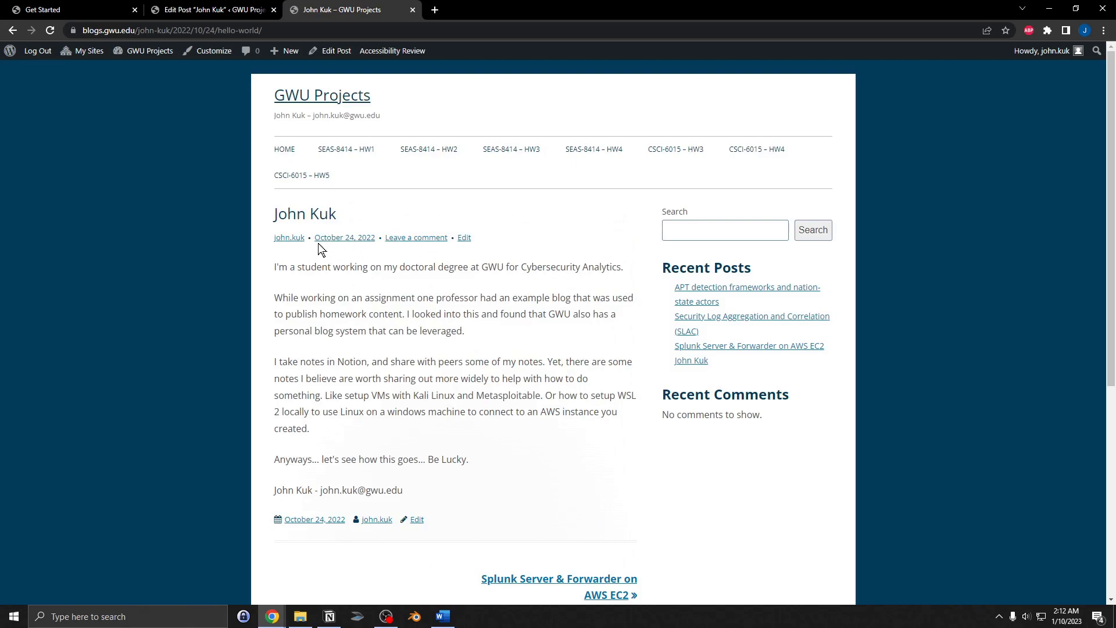
pyautogui.click(285, 149)
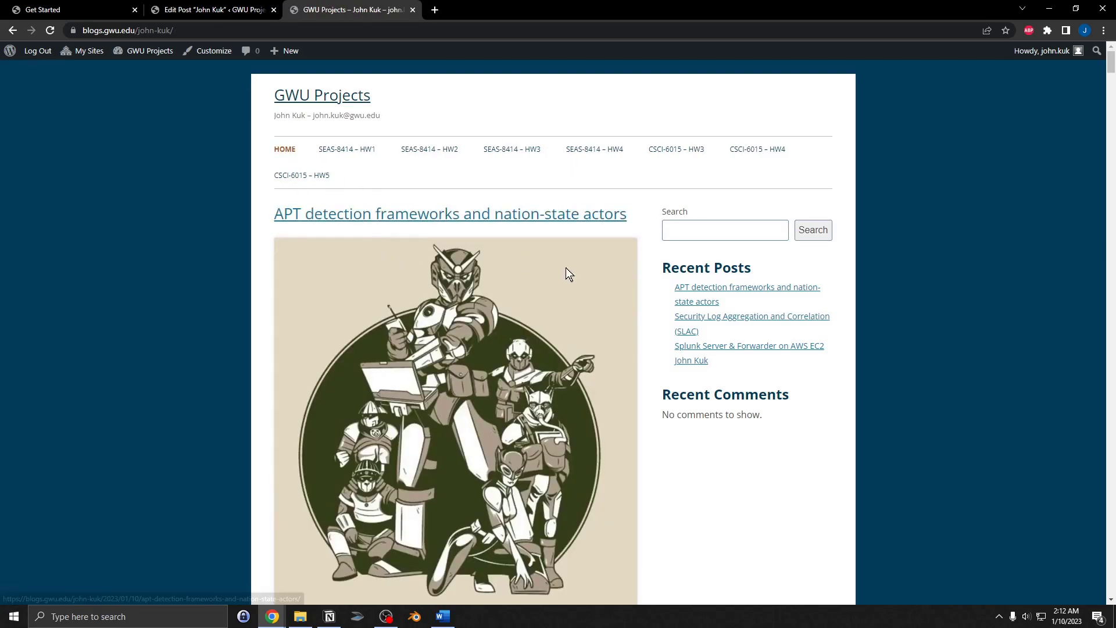
pyautogui.click(694, 365)
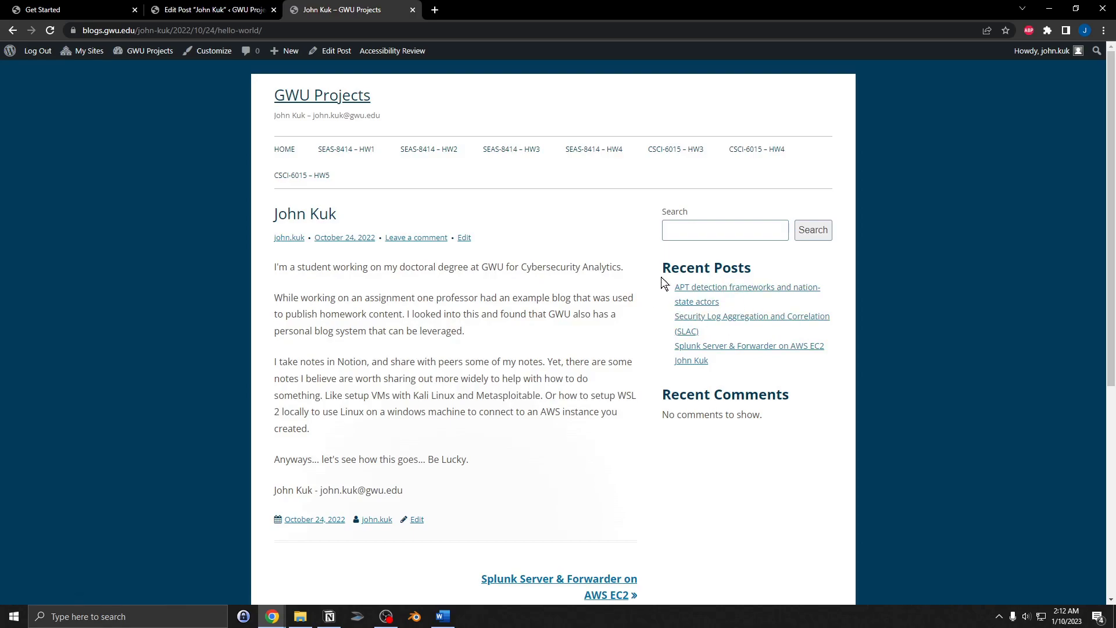
pyautogui.click(278, 8)
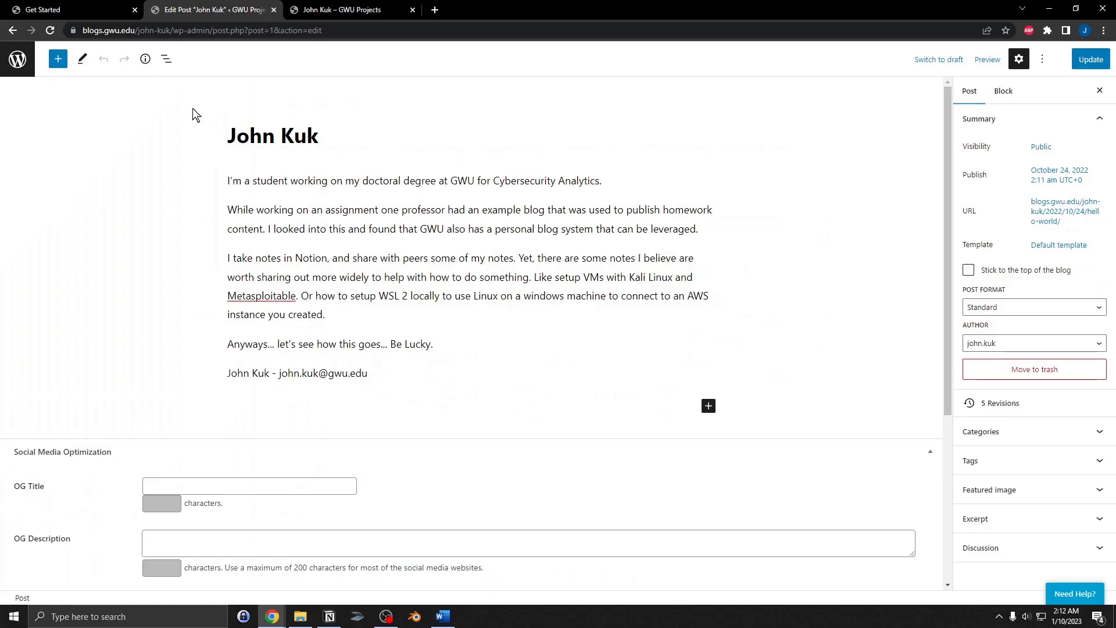
pyautogui.click(17, 64)
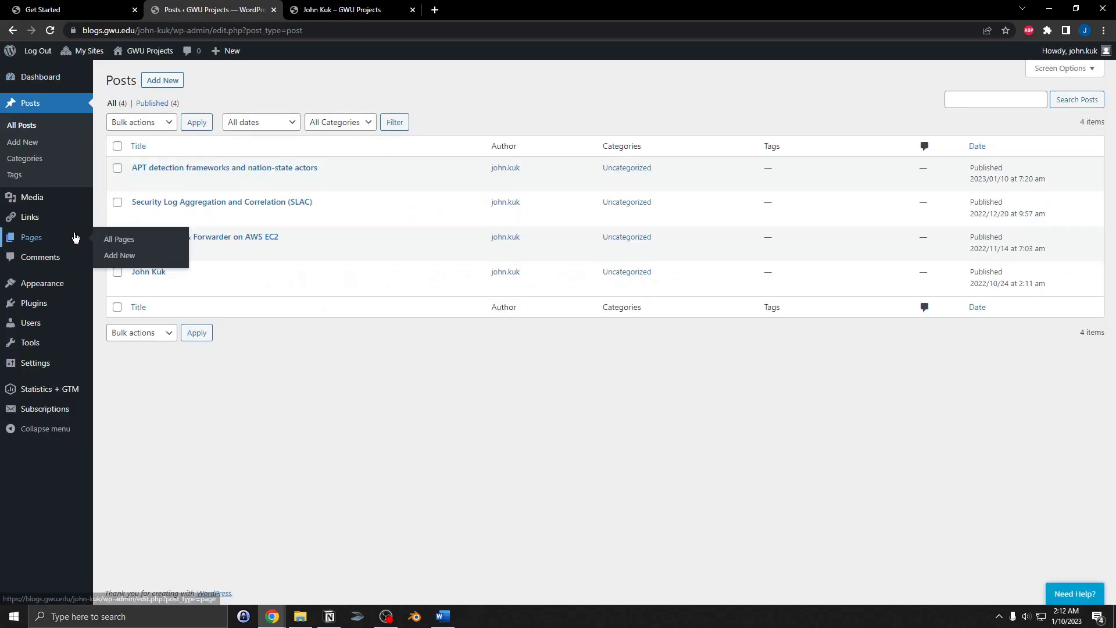
pyautogui.moveTo(63, 214)
pyautogui.moveTo(44, 243)
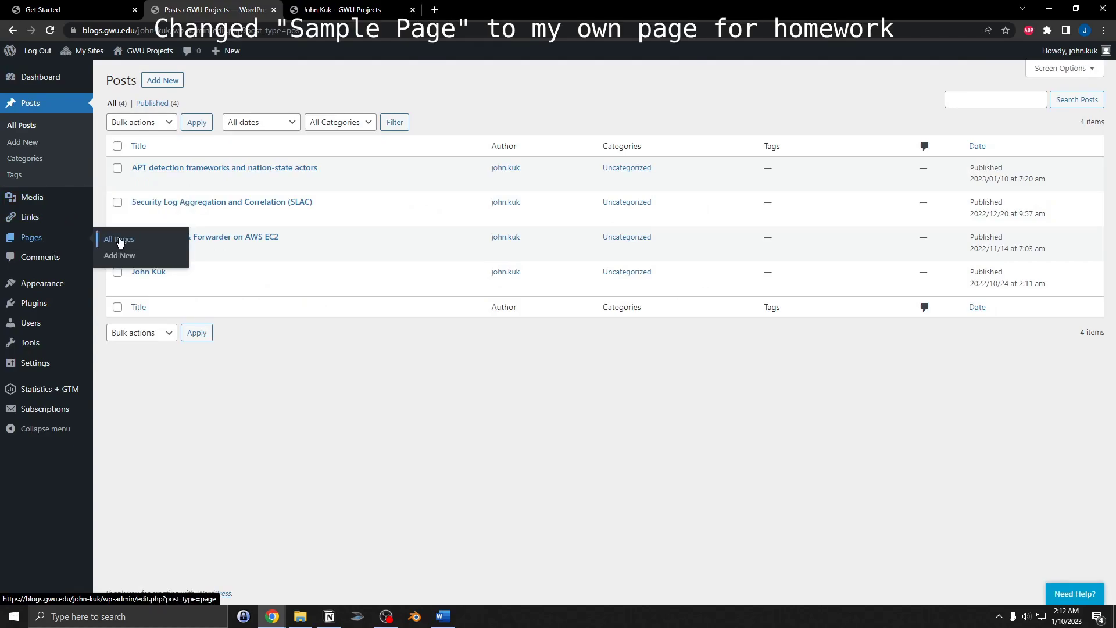
pyautogui.click(341, 10)
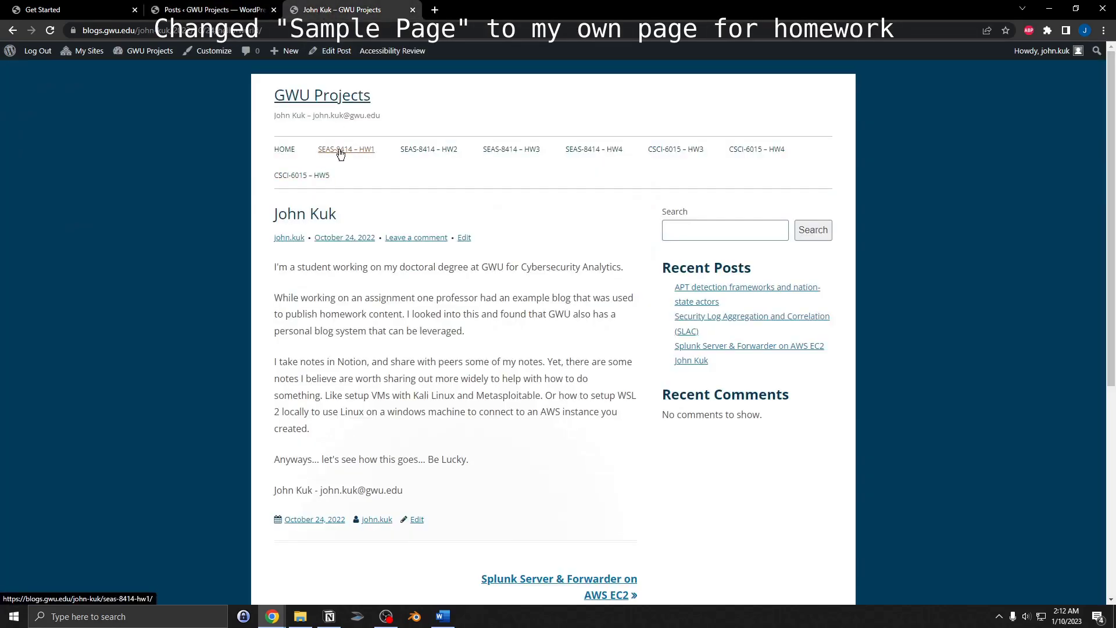
pyautogui.click(372, 153)
pyautogui.click(428, 155)
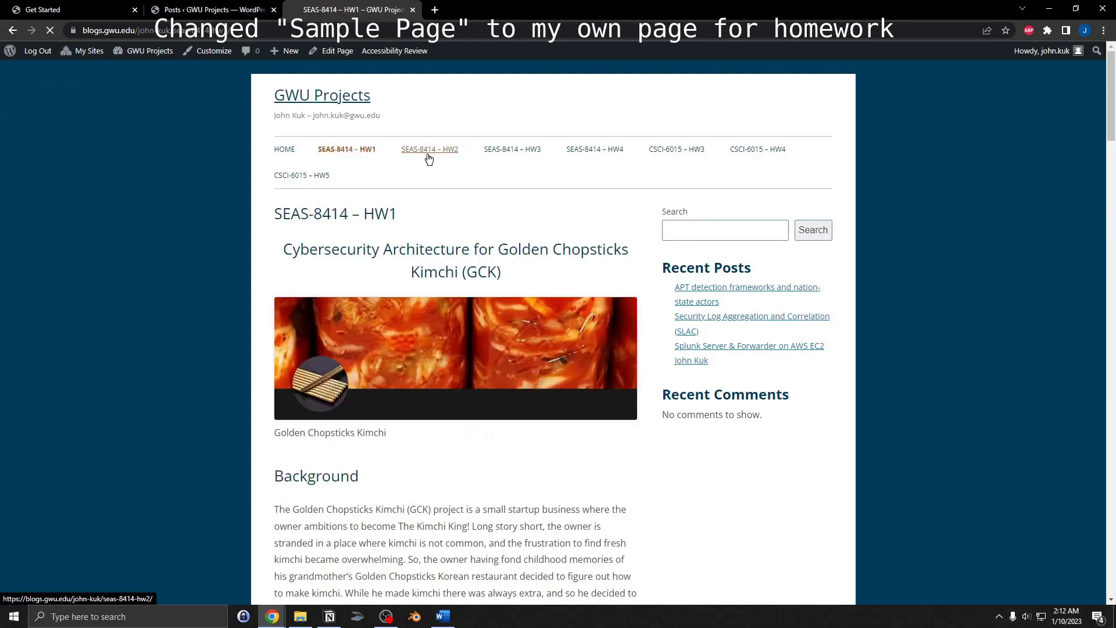
pyautogui.click(719, 162)
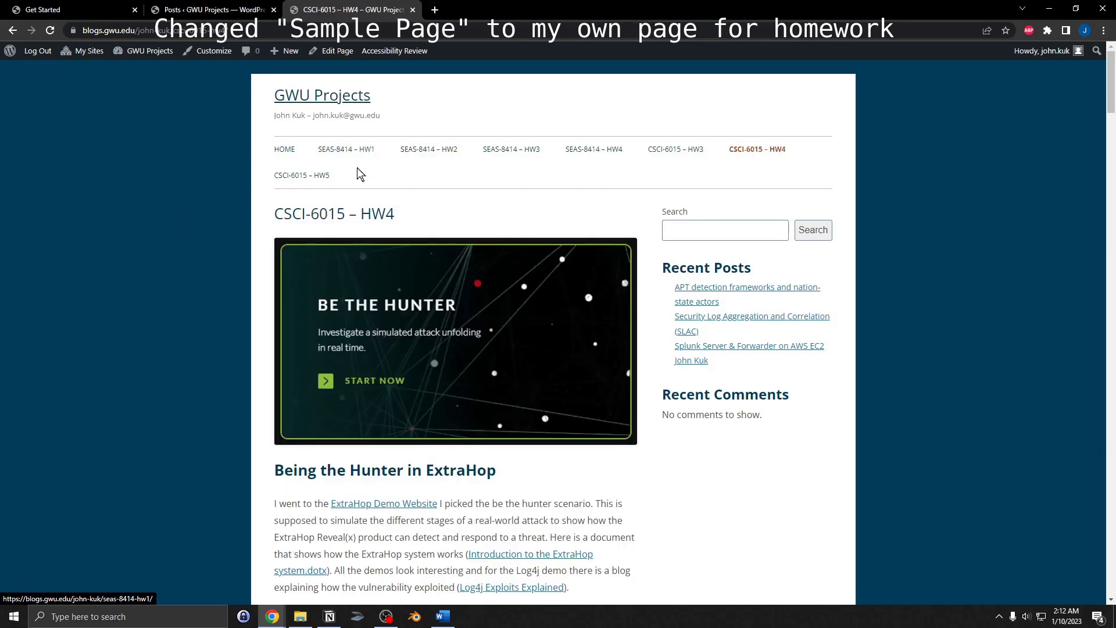
pyautogui.click(307, 175)
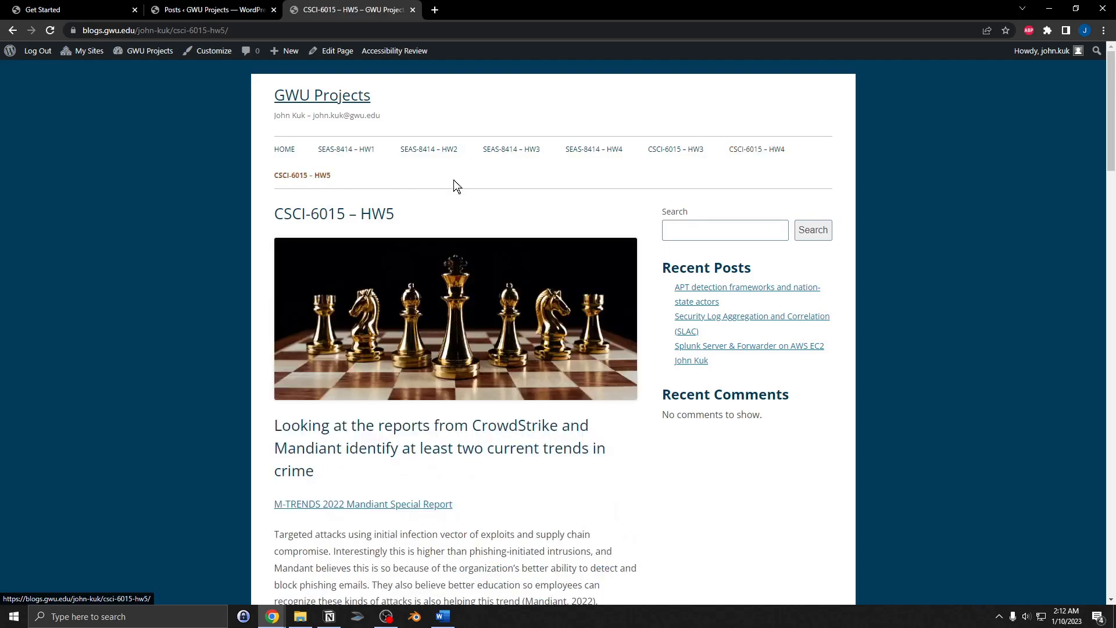
pyautogui.click(654, 153)
pyautogui.click(616, 157)
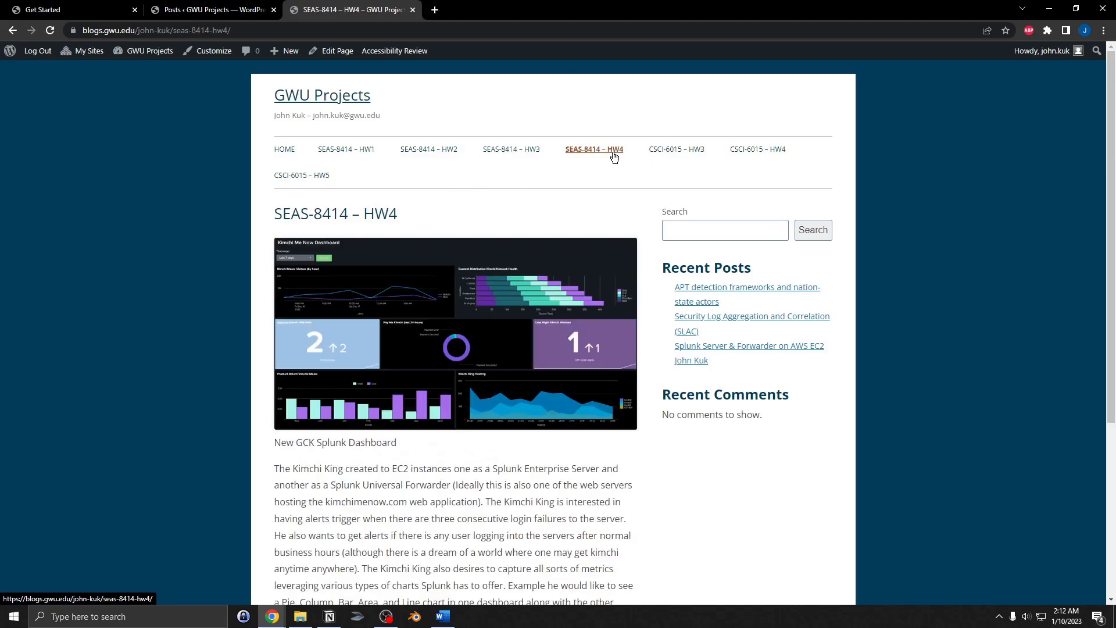
pyautogui.click(537, 153)
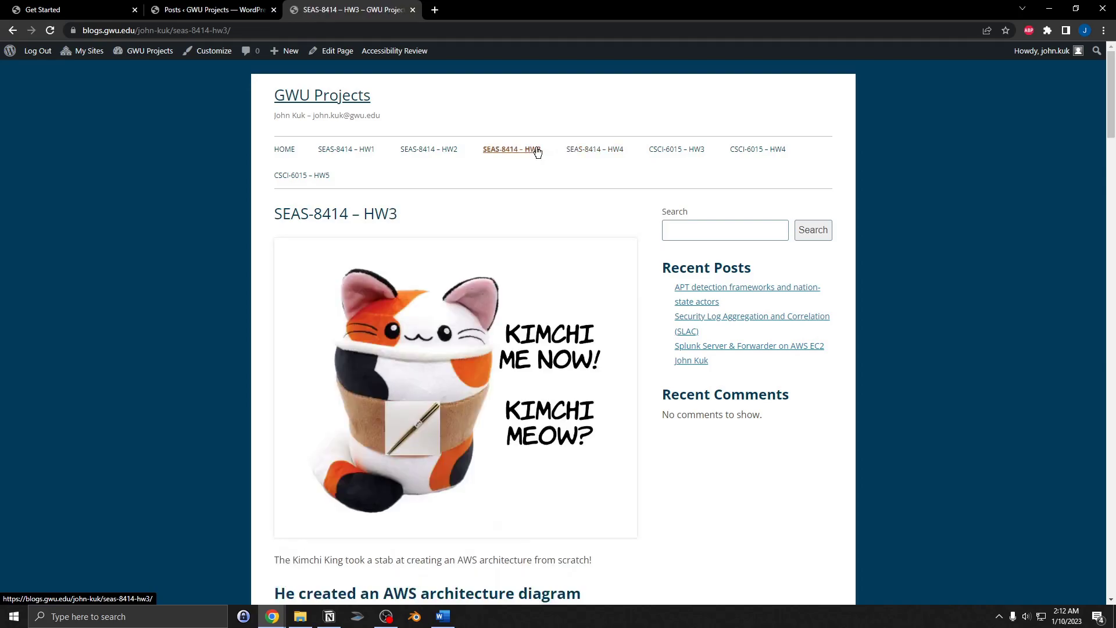
pyautogui.click(425, 151)
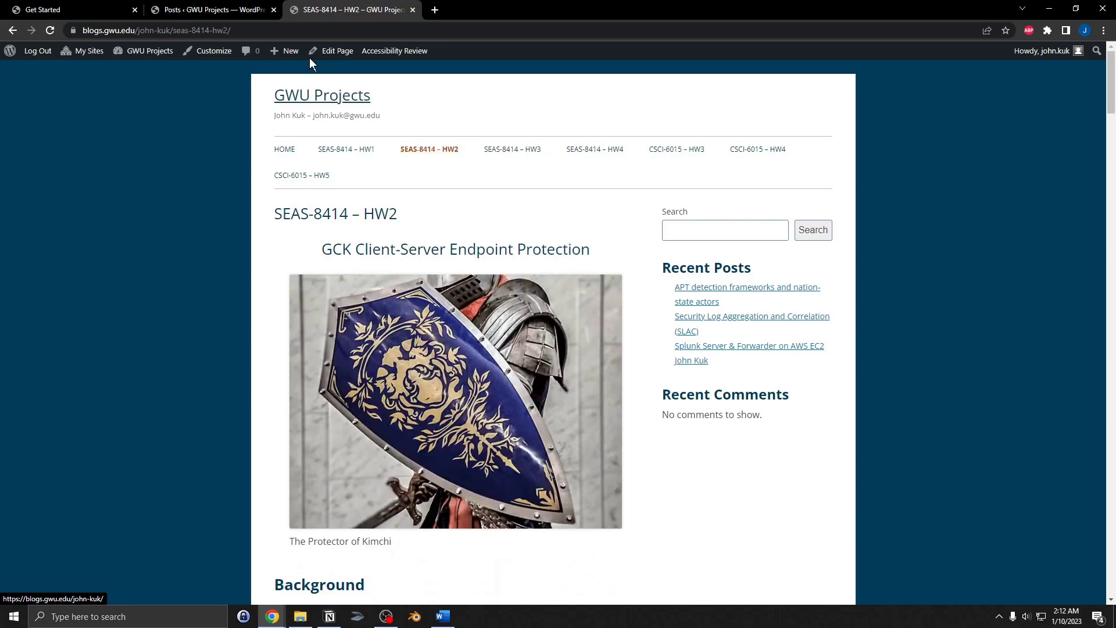
pyautogui.click(216, 10)
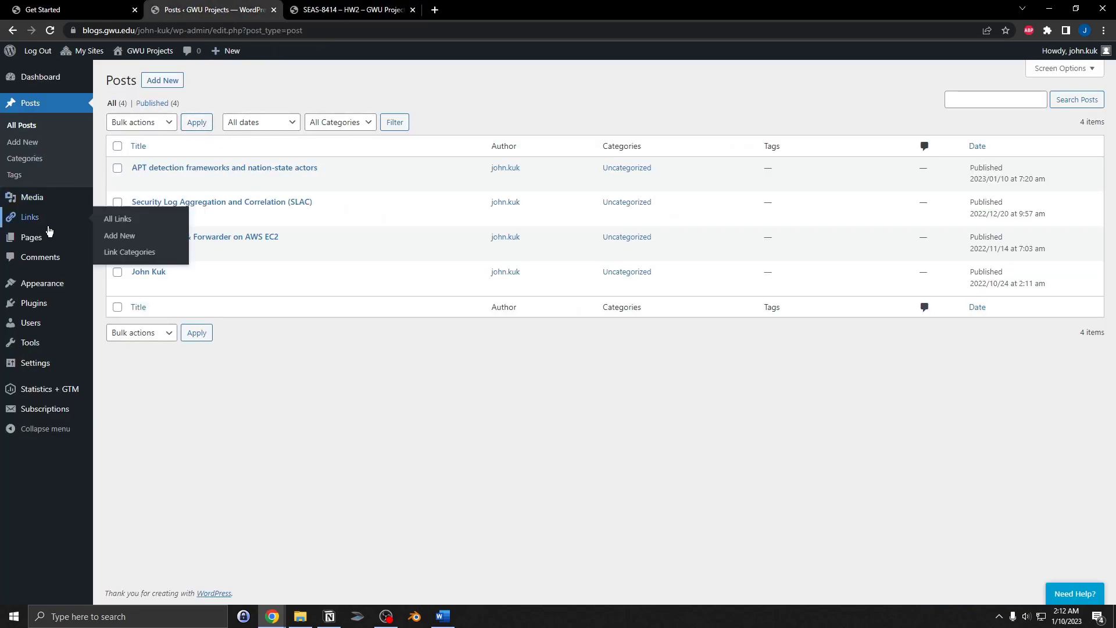
pyautogui.moveTo(51, 233)
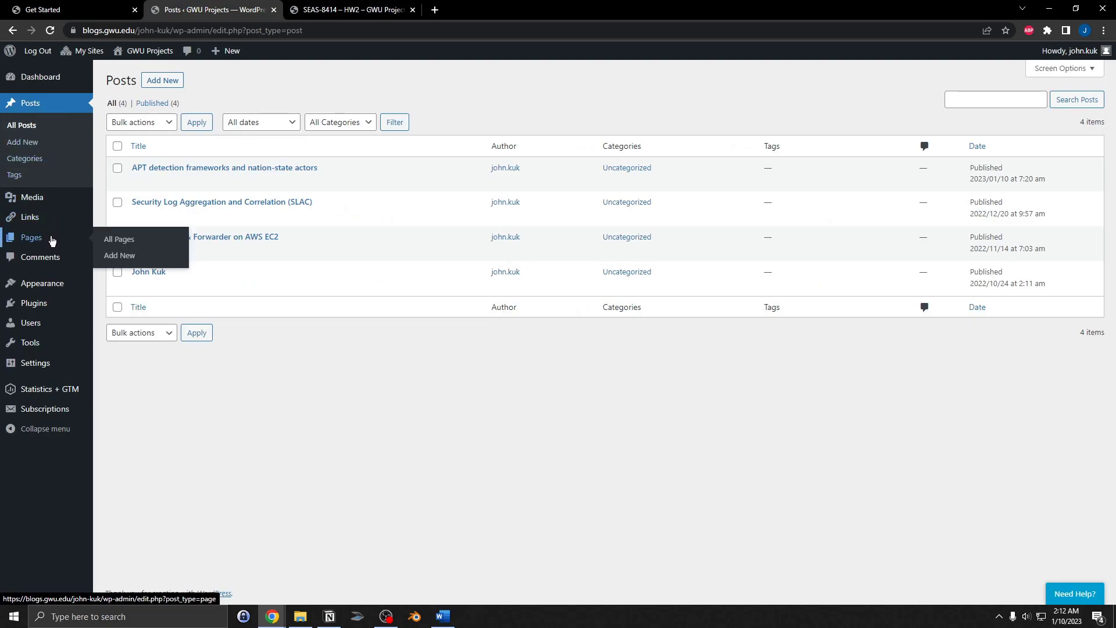
# - Open All Pages, inspect the SEAS-8414 – HW1 title in the editor, and return to the Pages list
pyautogui.click(132, 244)
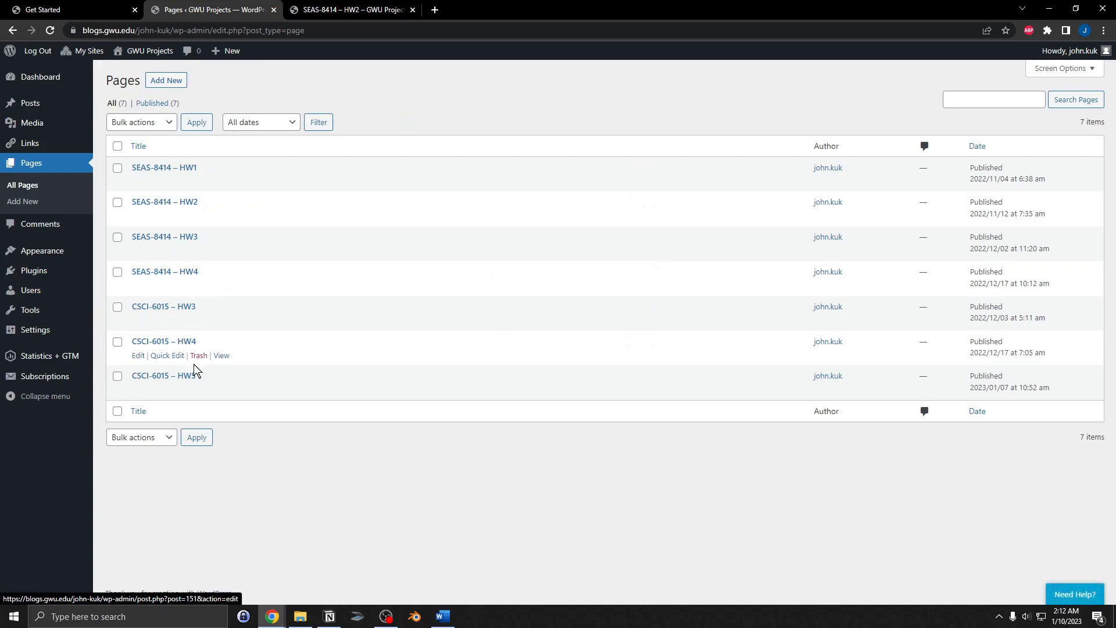
pyautogui.click(180, 168)
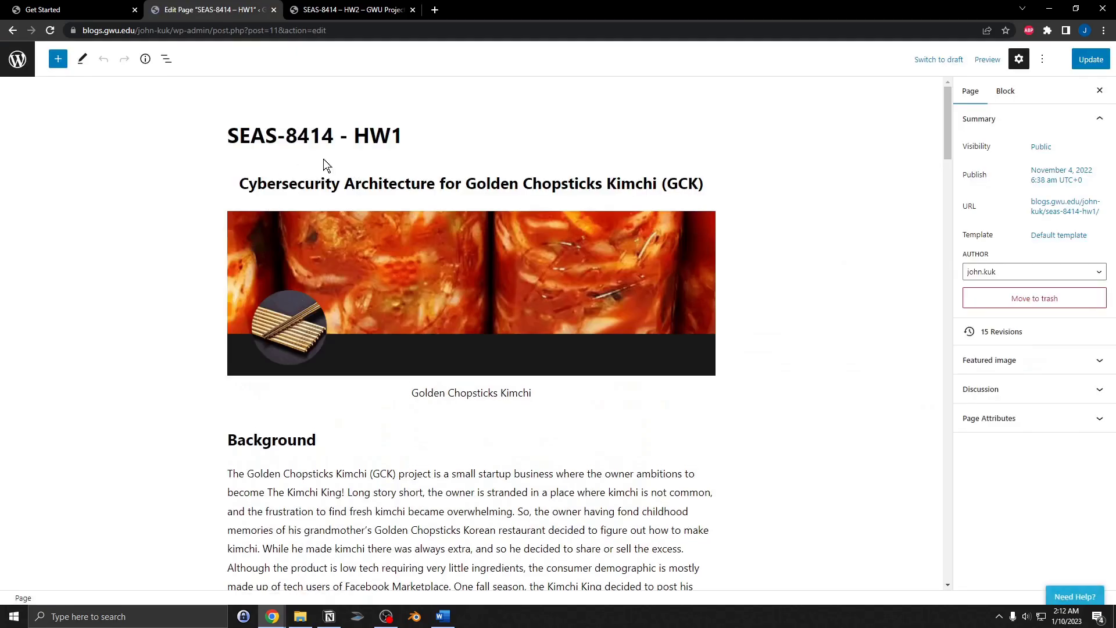
pyautogui.click(278, 135)
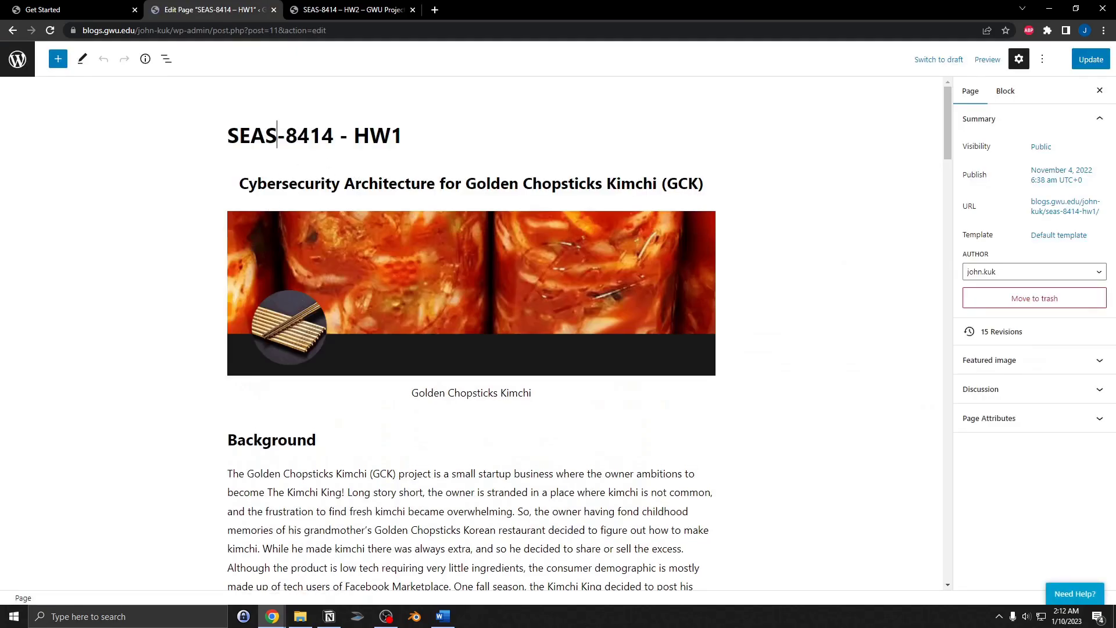
pyautogui.moveTo(228, 135); pyautogui.dragTo(403, 135)
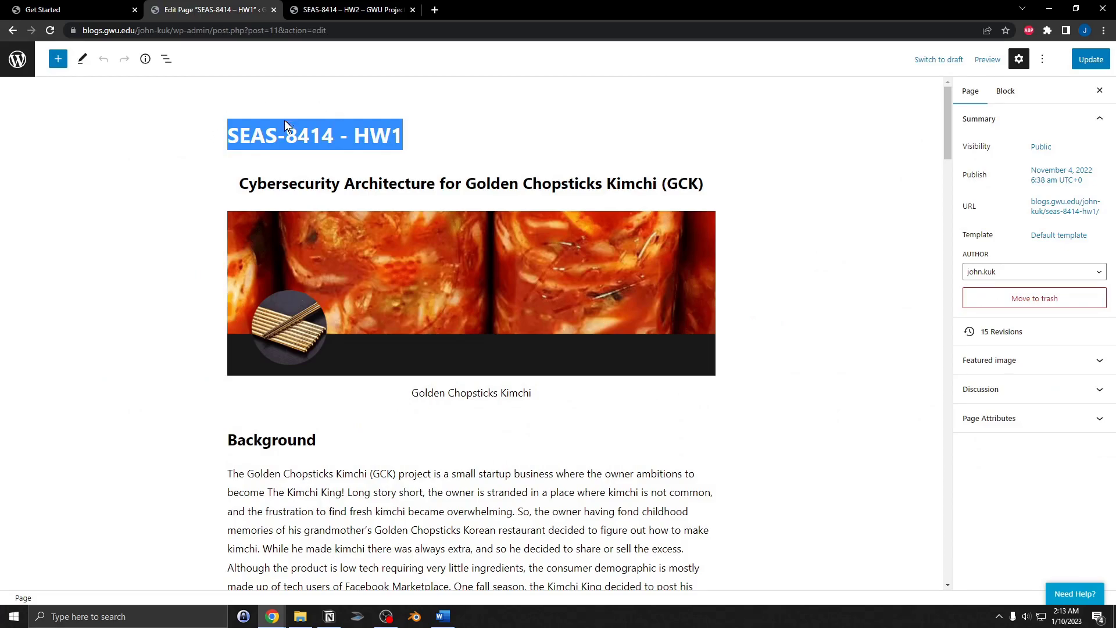
pyautogui.click(334, 10)
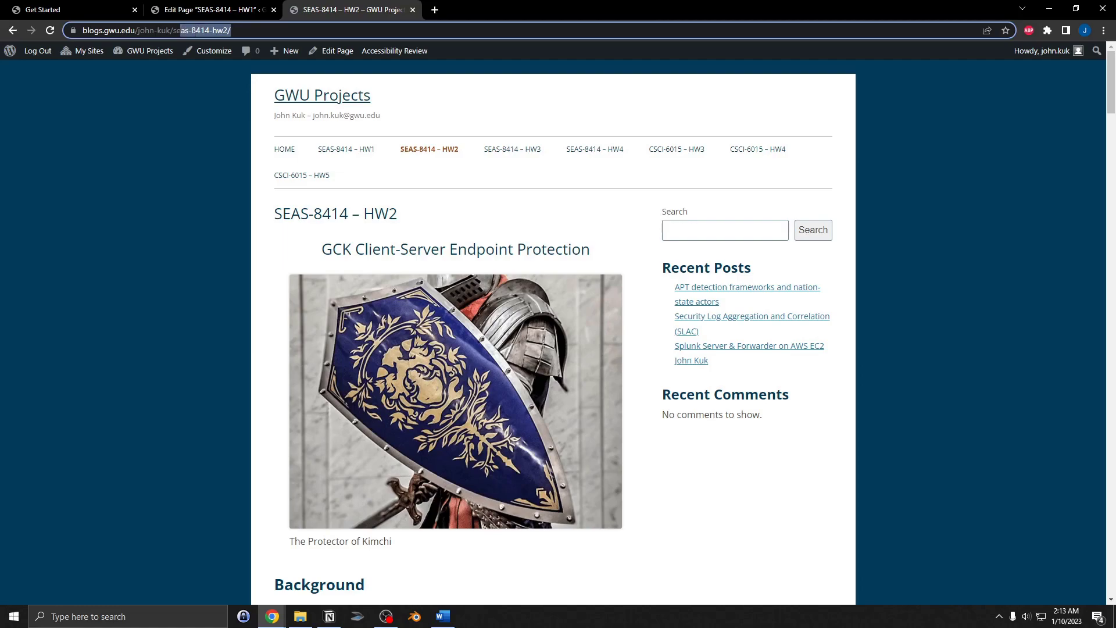
pyautogui.click(204, 16)
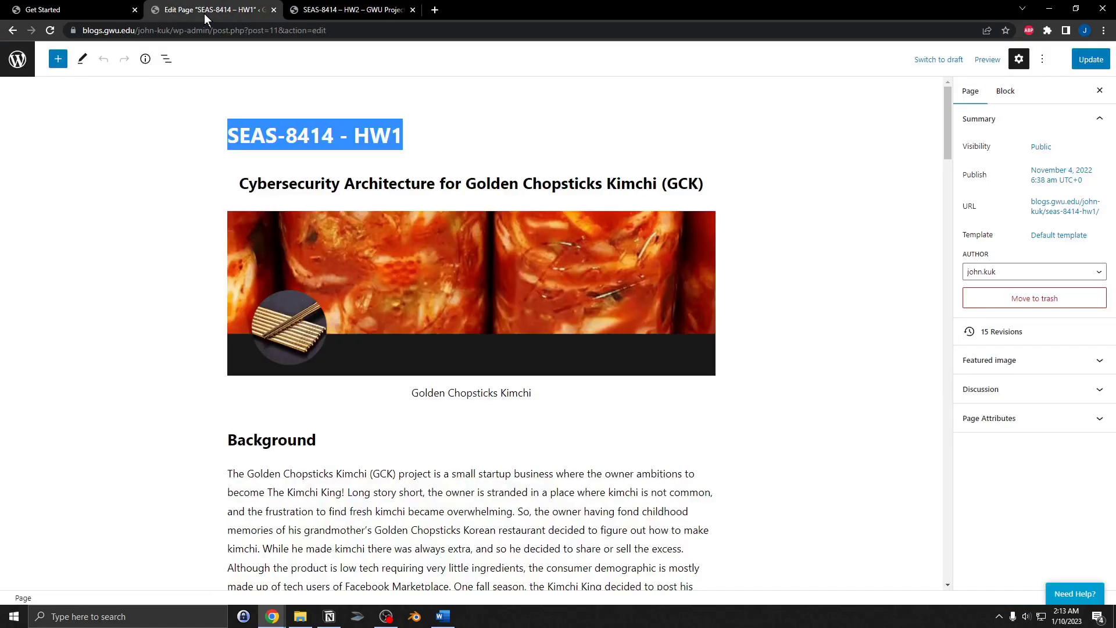
pyautogui.click(13, 61)
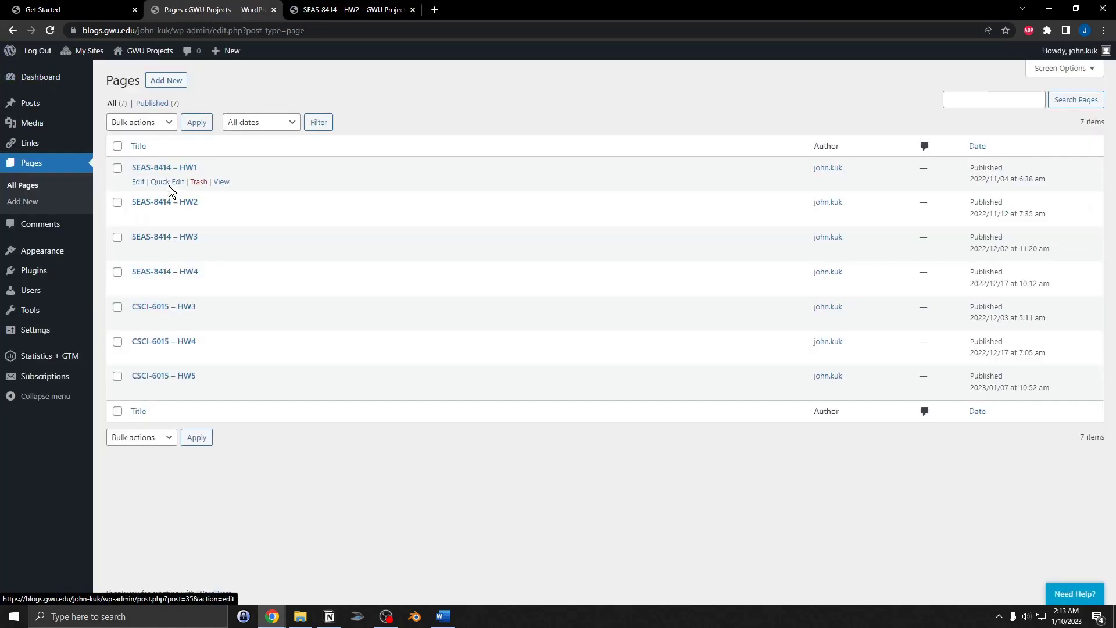
# - Open Quick Edit for SEAS-8414 – HW1 and select its title ending and slug seas-8414-hw1
pyautogui.click(168, 182)
pyautogui.hotkey('shift', 'Left')
pyautogui.hotkey('shift', 'Left')
pyautogui.hotkey('shift', 'Left')
pyautogui.hotkey('shift', 'Left')
pyautogui.hotkey('shift', 'Left')
pyautogui.hotkey('shift', 'Left')
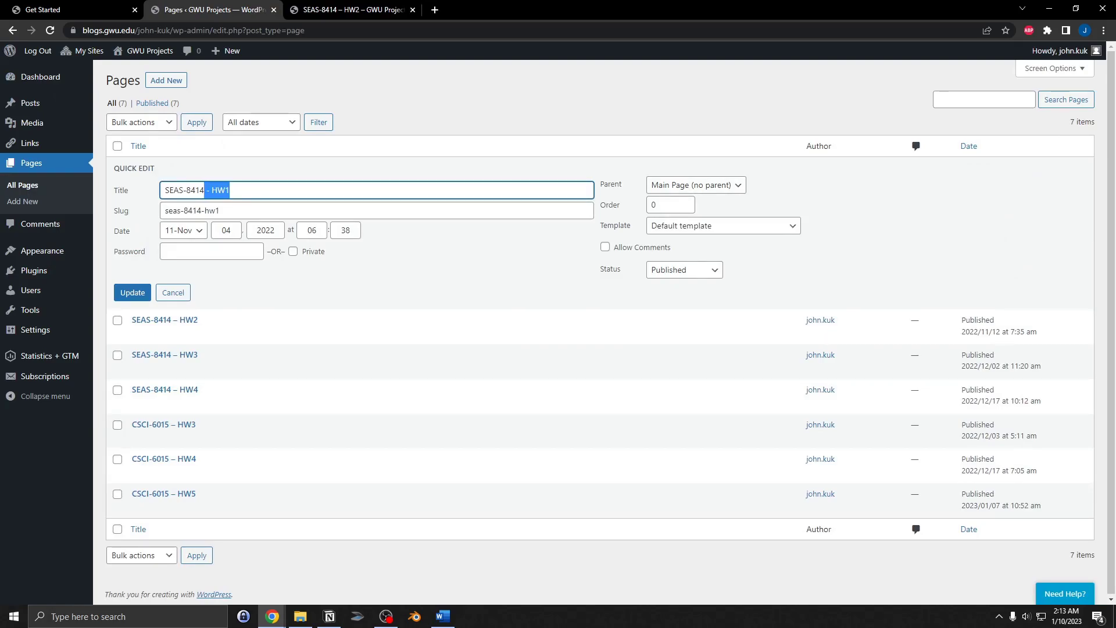
pyautogui.press('Tab')
pyautogui.hotkey('shift', 'Left')
pyautogui.hotkey('shift', 'Left')
pyautogui.hotkey('shift', 'Left')
pyautogui.hotkey('shift', 'Left')
pyautogui.hotkey('shift', 'Left')
pyautogui.hotkey('shift', 'Left')
pyautogui.hotkey('shift', 'Left')
pyautogui.hotkey('shift', 'Left')
pyautogui.hotkey('shift', 'Left')
pyautogui.hotkey('shift', 'Left')
pyautogui.hotkey('shift', 'Left')
pyautogui.hotkey('shift', 'Left')
pyautogui.hotkey('shift', 'Left')
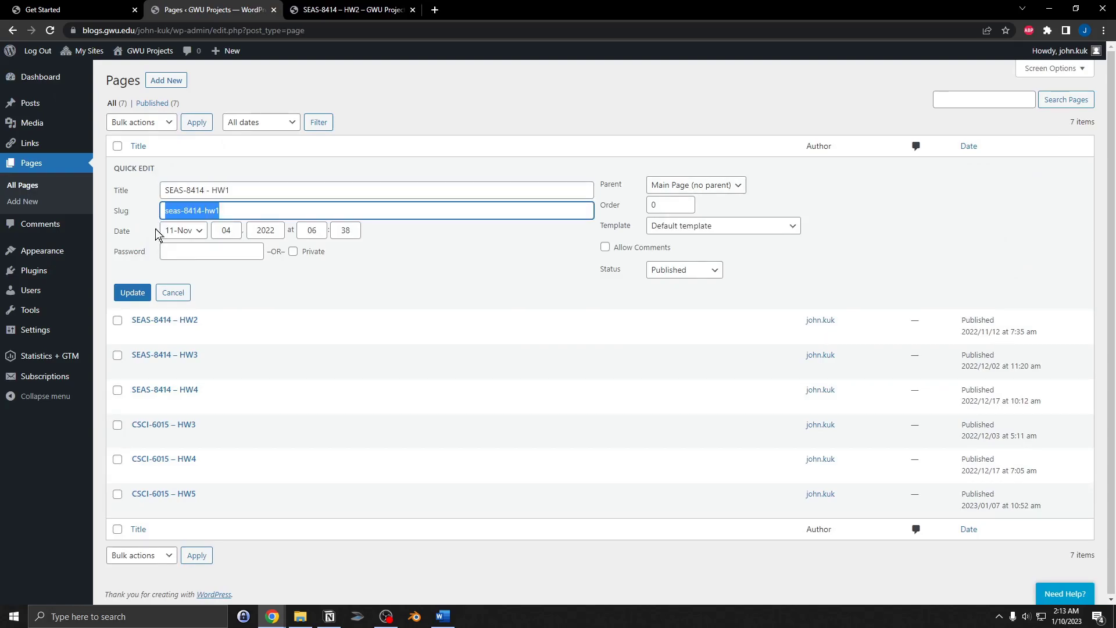
pyautogui.press('Right')
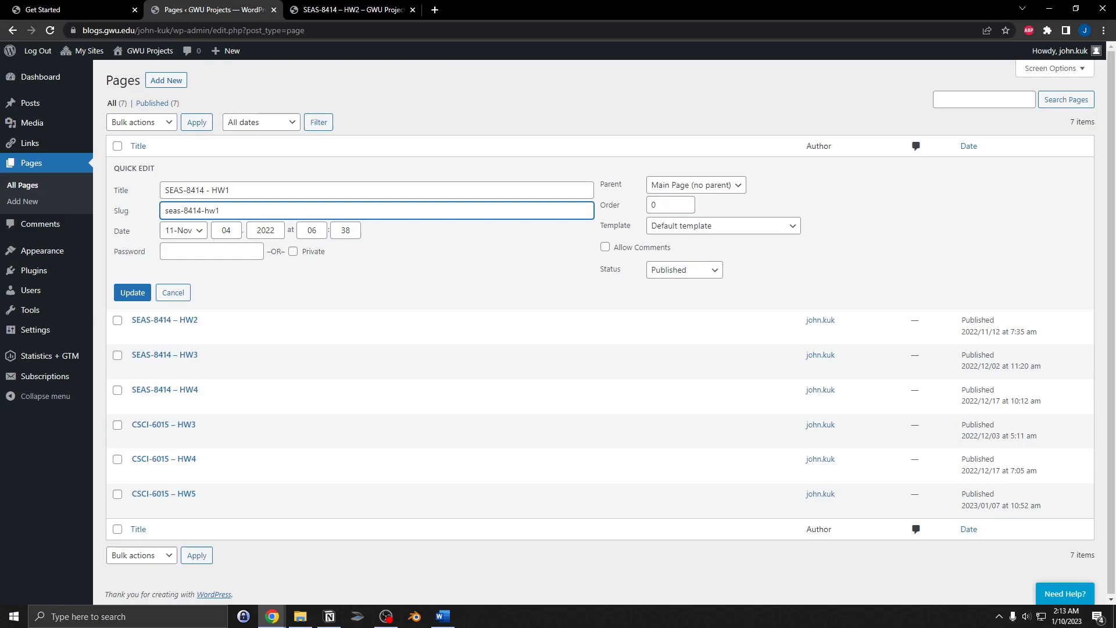
pyautogui.moveTo(220, 210); pyautogui.dragTo(158, 210)
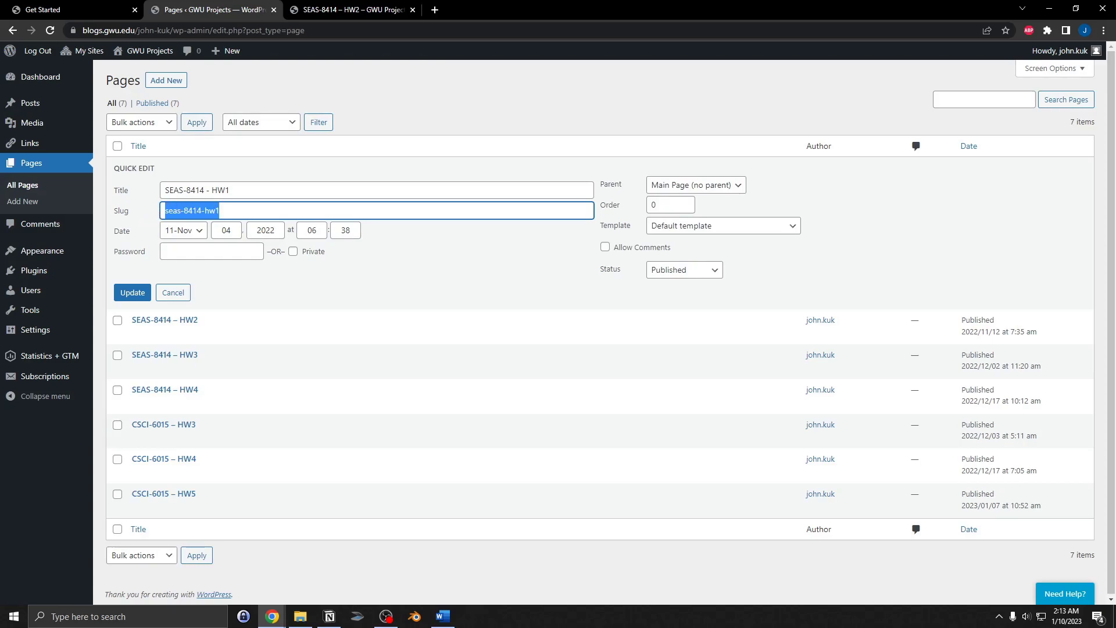
# - Compare the slug with the live HW2 page address, check HW1's order 0, then quick-edit HW2
pyautogui.click(352, 10)
pyautogui.press('Escape')
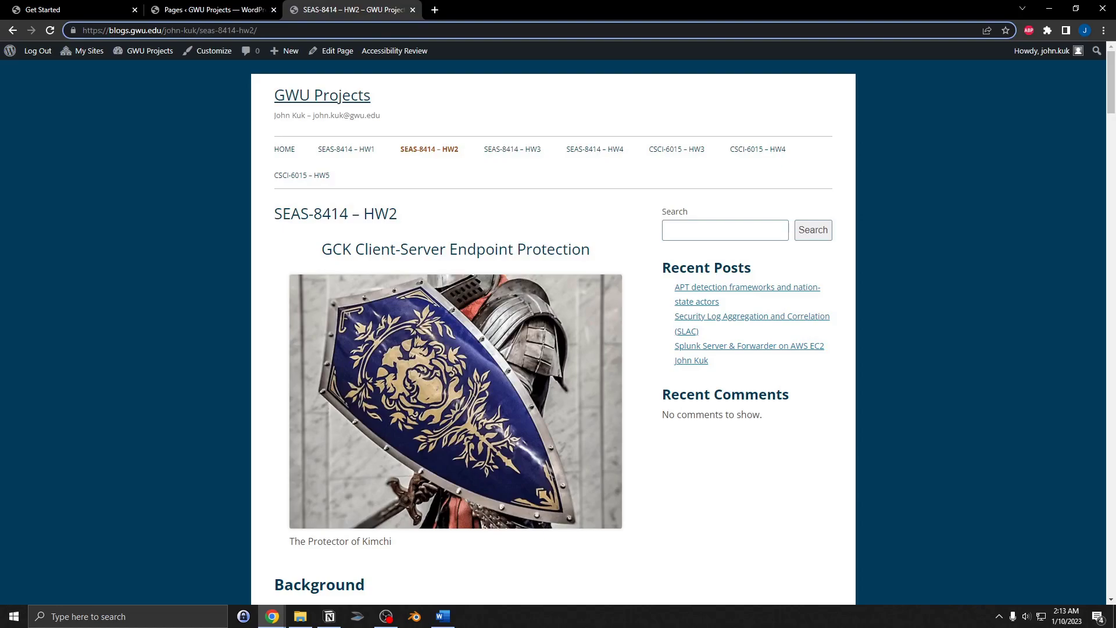
pyautogui.moveTo(258, 30); pyautogui.dragTo(162, 30)
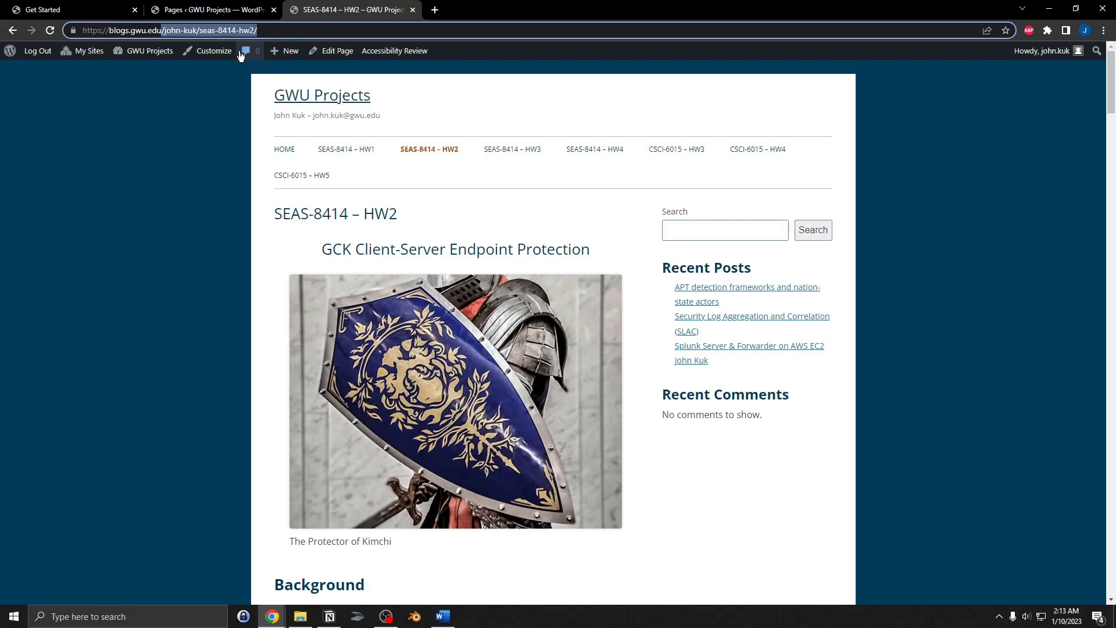
pyautogui.click(247, 11)
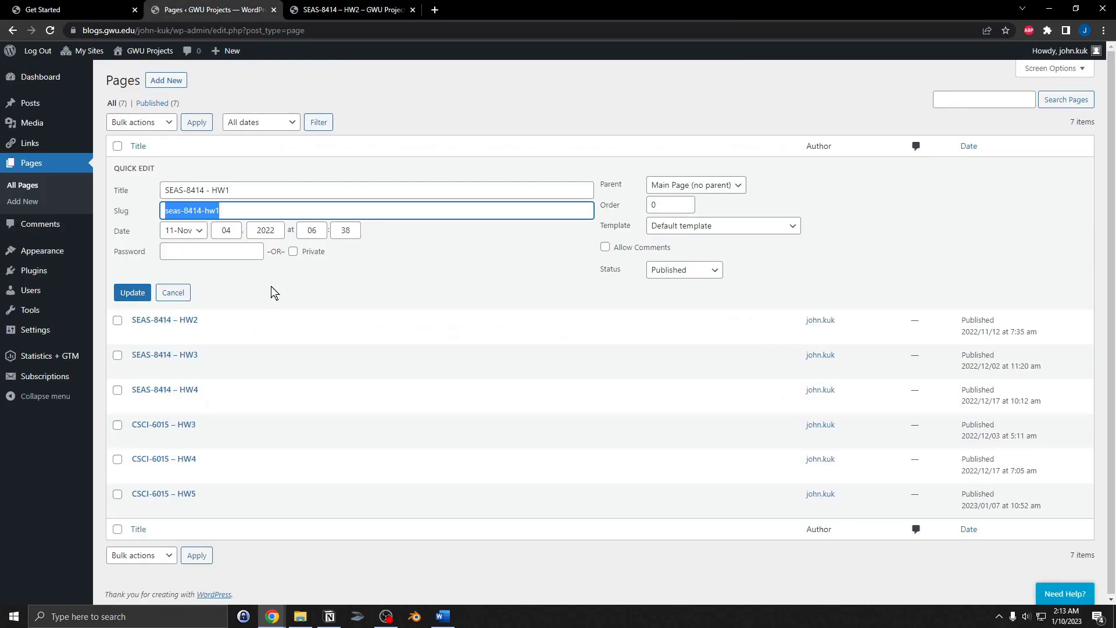
pyautogui.click(317, 10)
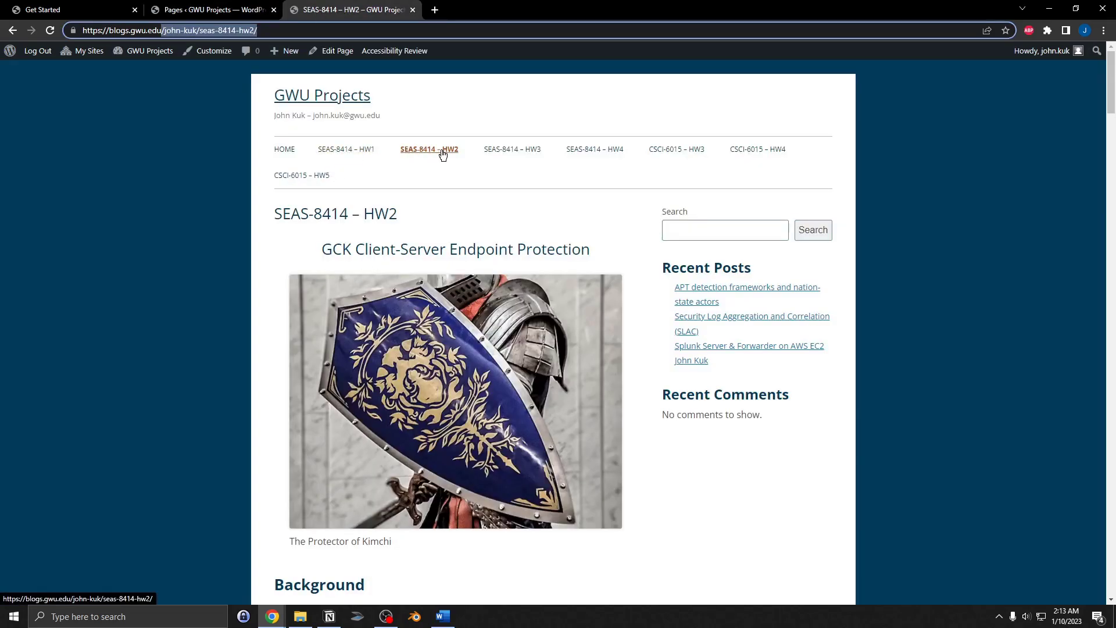
pyautogui.click(212, 10)
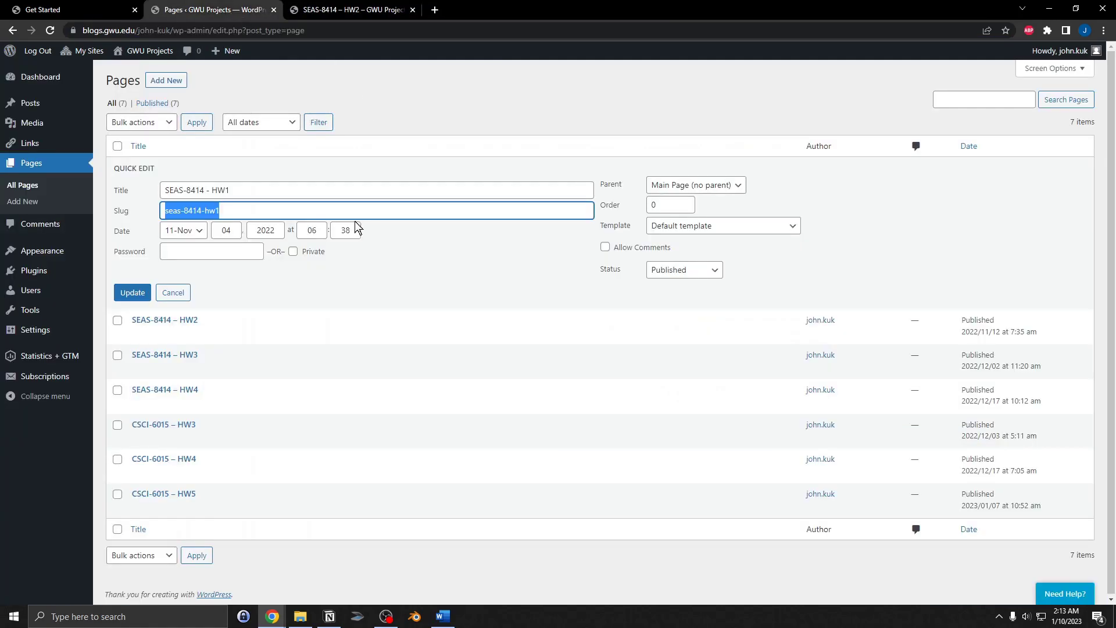
pyautogui.click(669, 205)
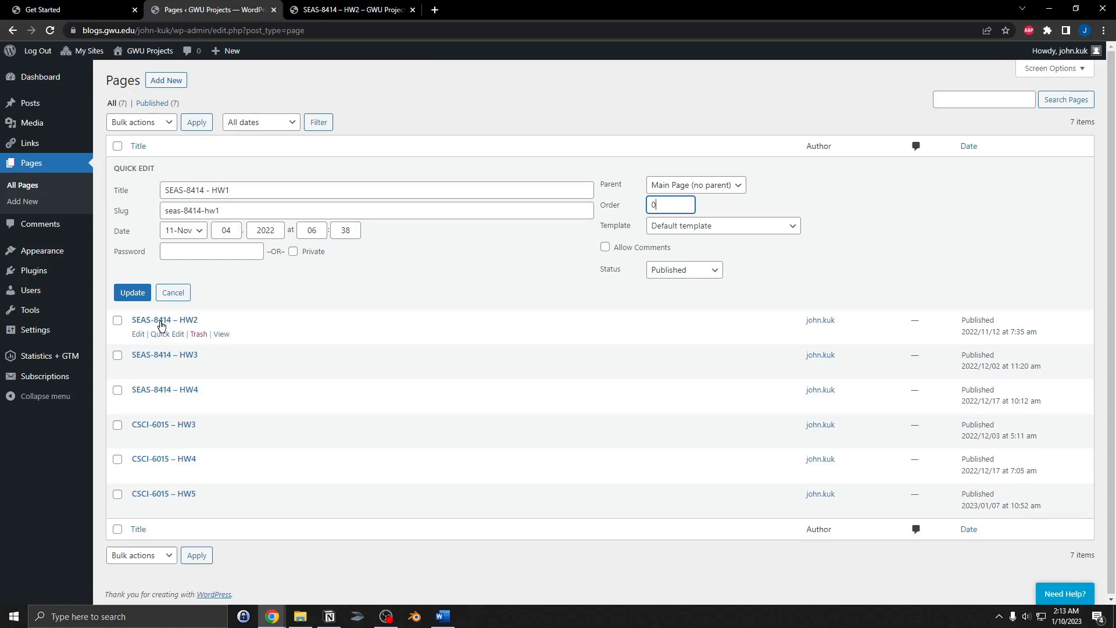
pyautogui.click(167, 334)
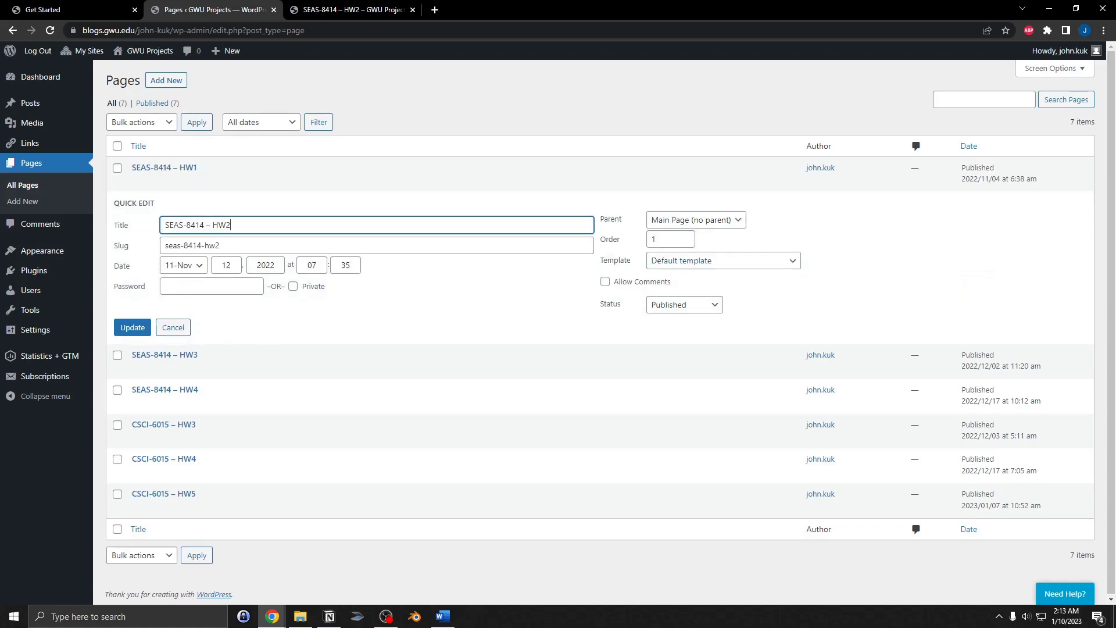
# - Leave the inline page settings and return to the All Posts list of four published posts
pyautogui.click(663, 239)
pyautogui.click(462, 325)
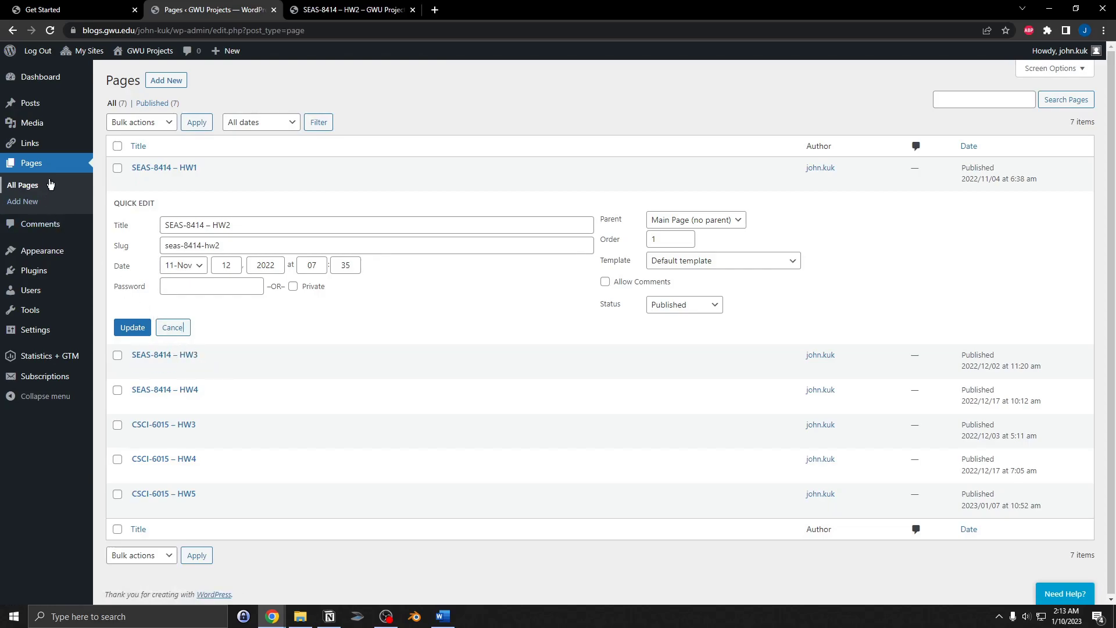
pyautogui.moveTo(44, 107)
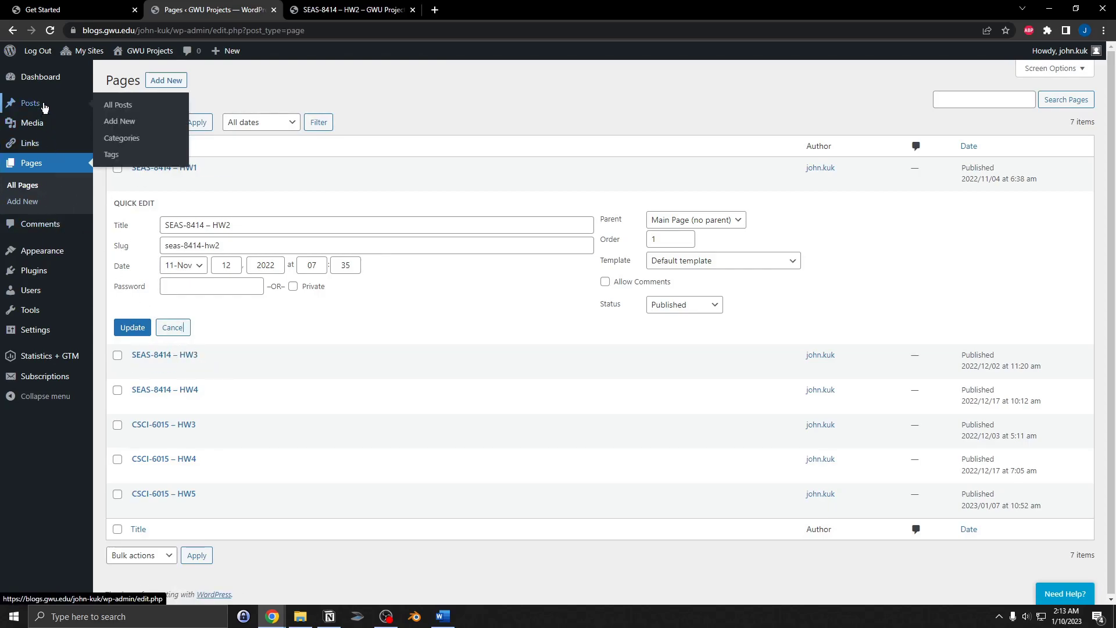
pyautogui.click(123, 109)
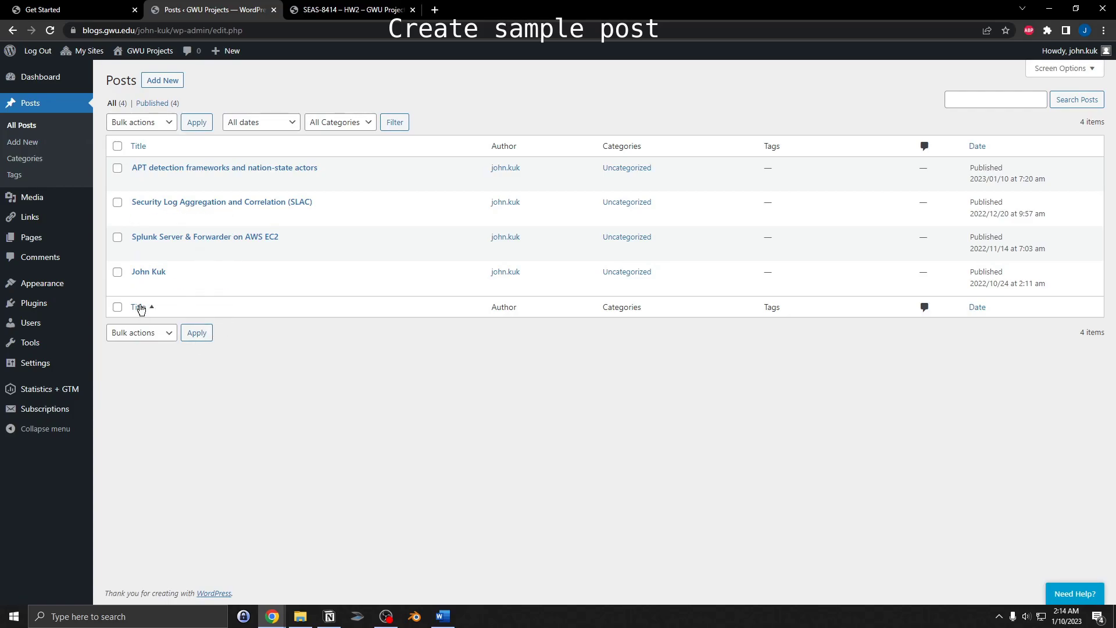
# - Start a new post titled 'Test Title' and move into the post body
pyautogui.click(163, 80)
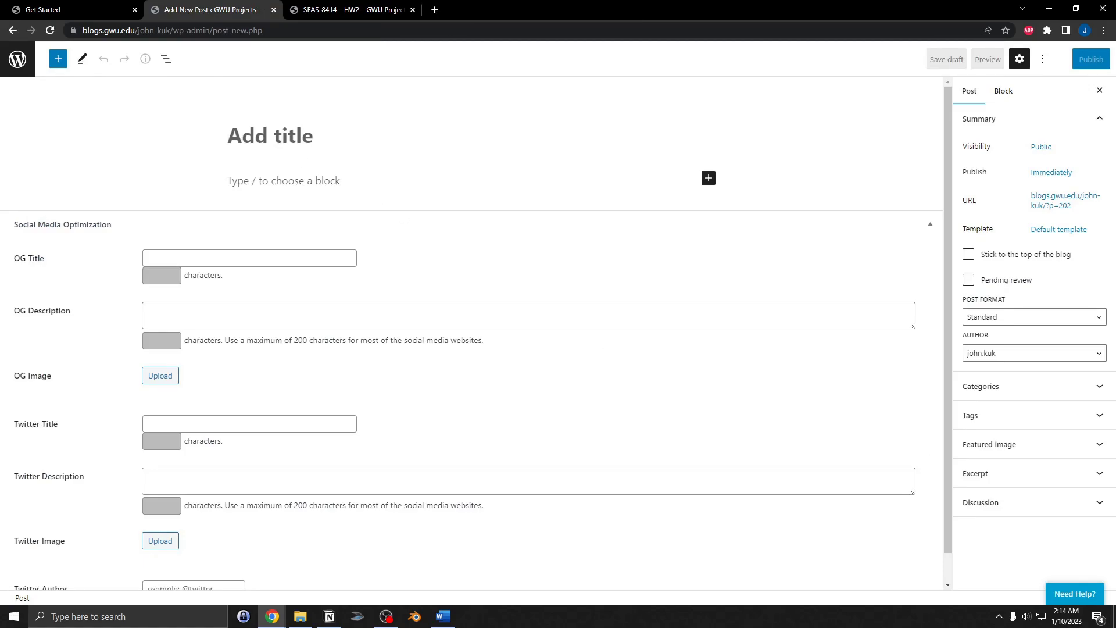
pyautogui.write('Test Title')
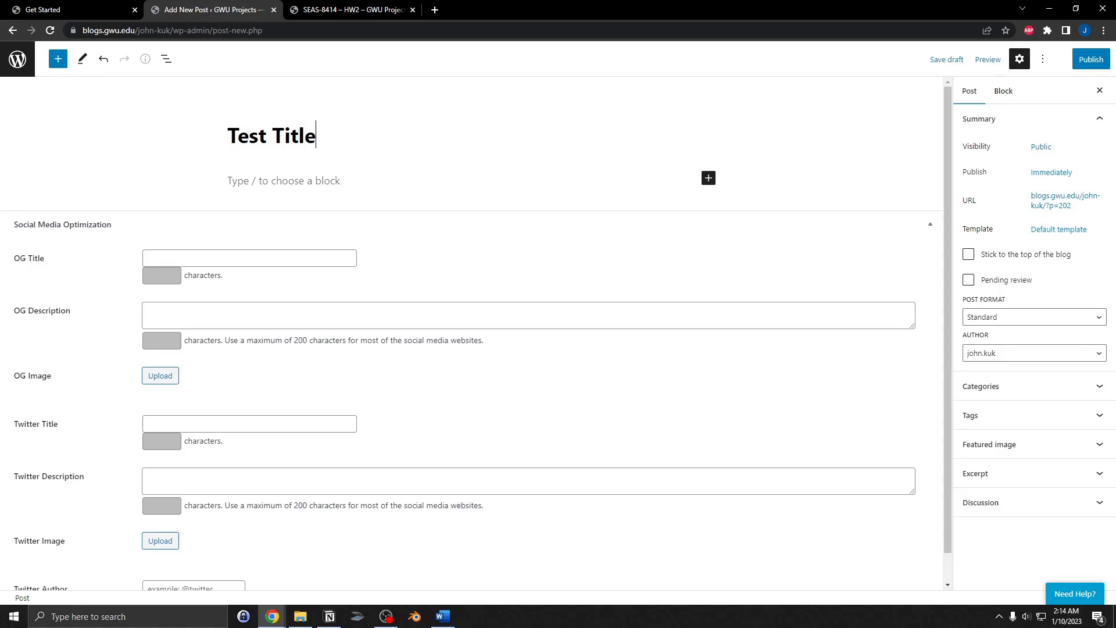
pyautogui.press('Return')
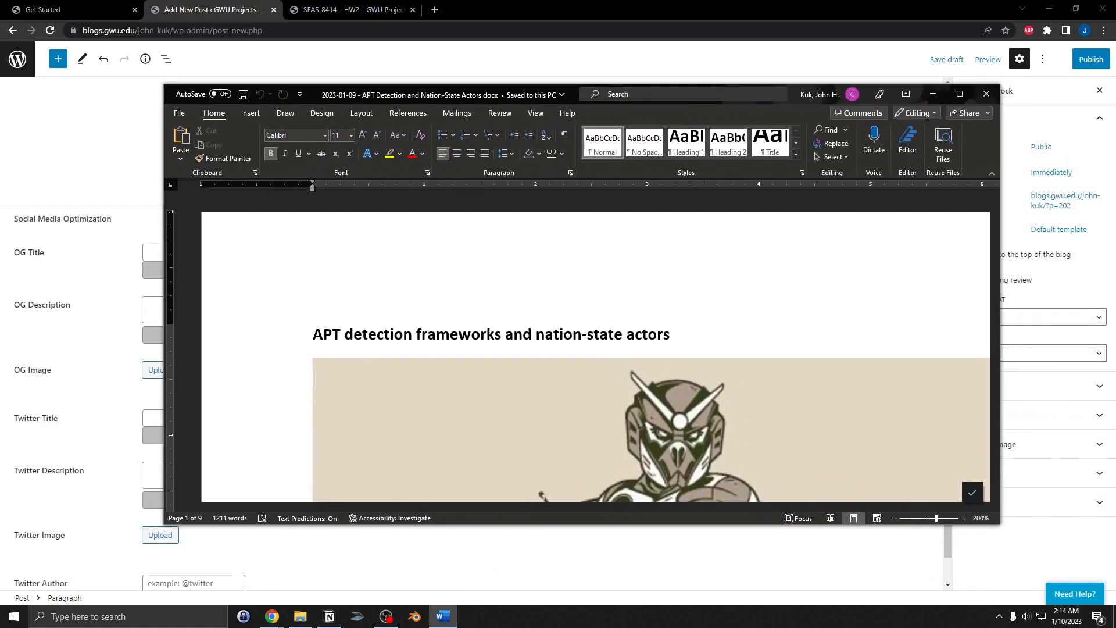
# - Maximize the APT Detection Word document, scroll through it, then move it aside to reveal the post editor
pyautogui.click(960, 94)
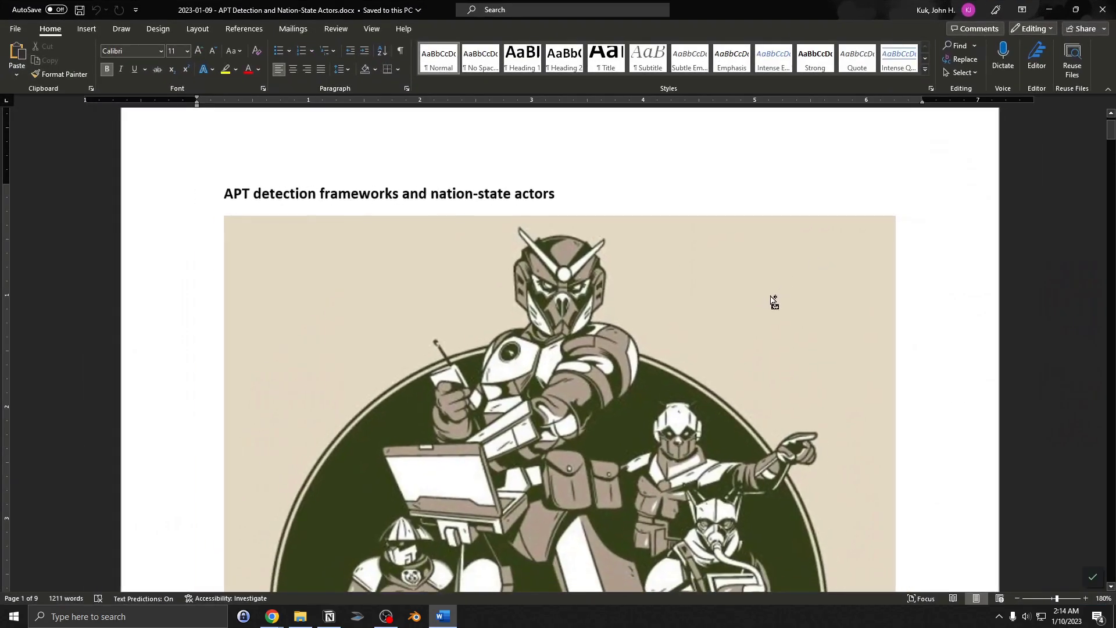
pyautogui.scroll(-10, 615, 343)
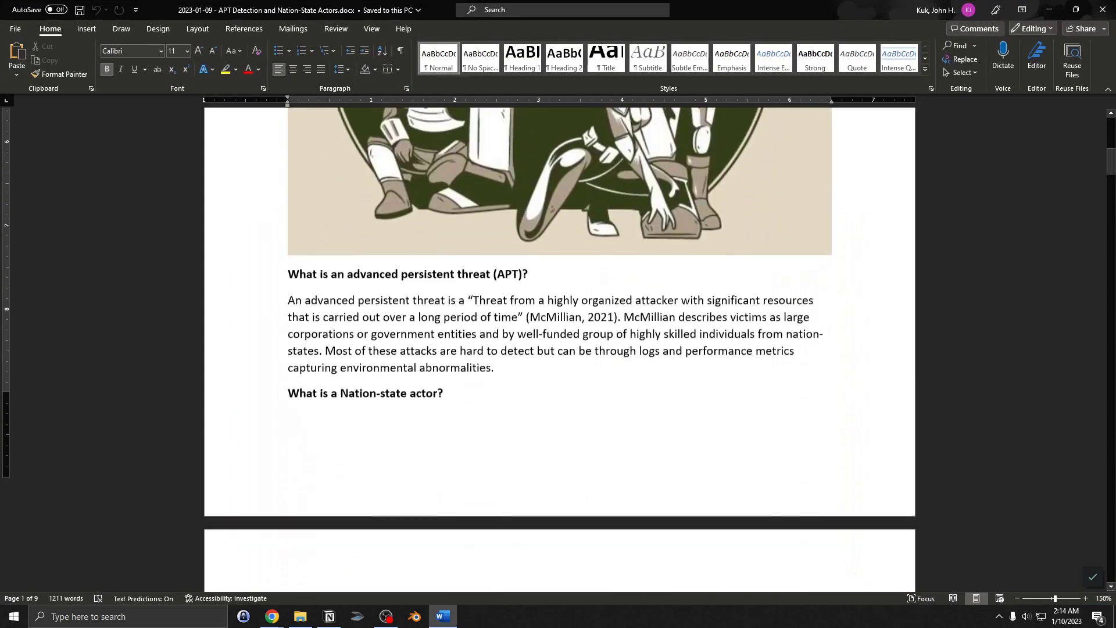
pyautogui.scroll(-20, 465, 377)
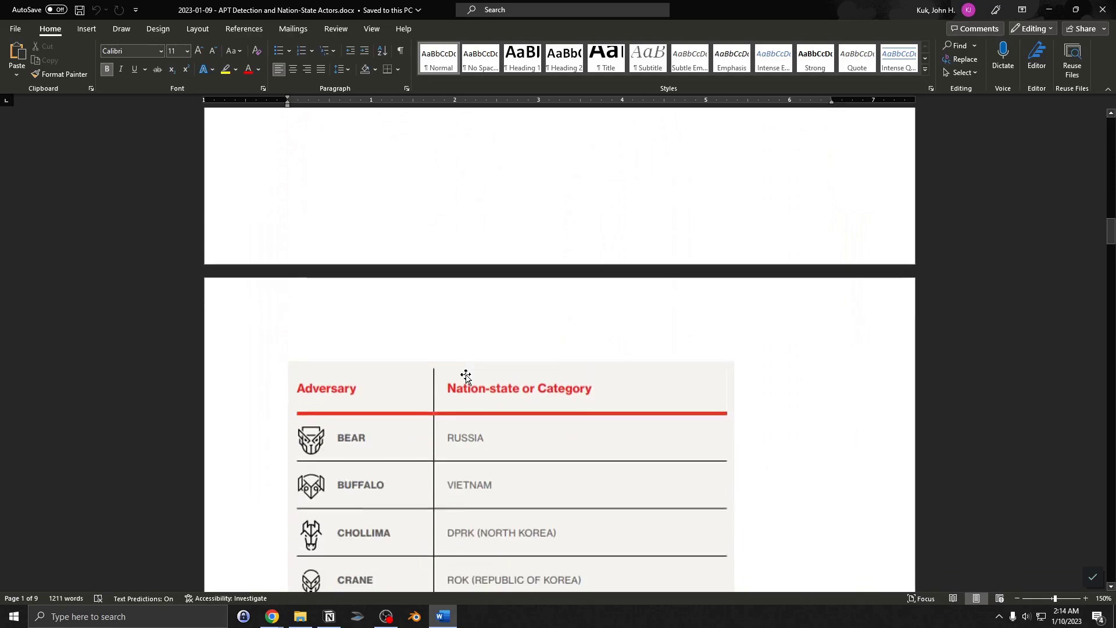
pyautogui.scroll(20, 465, 377)
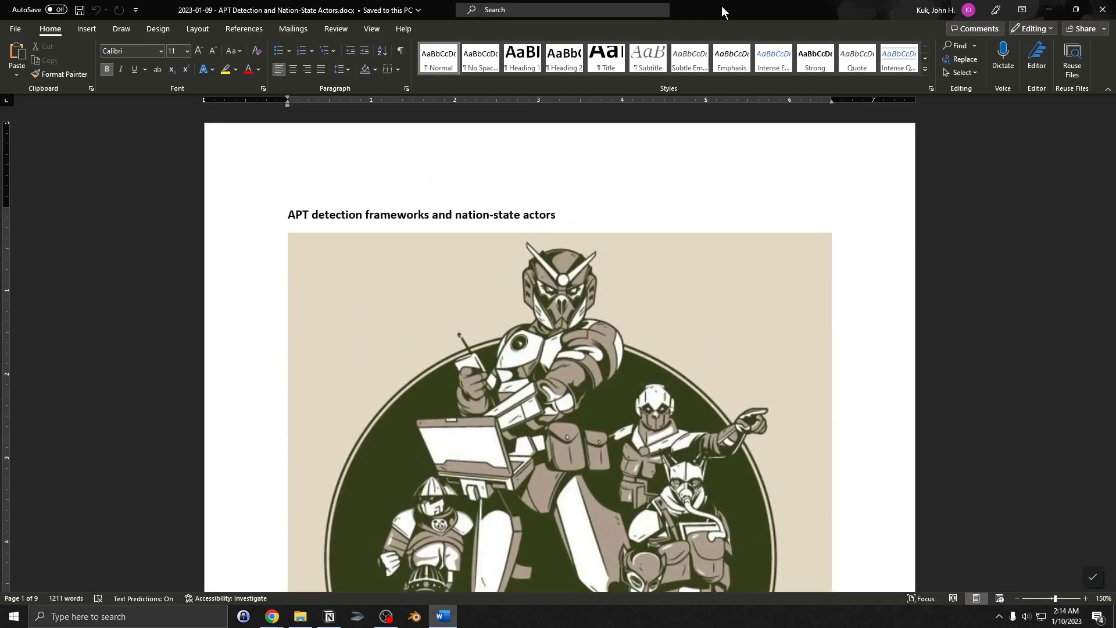
pyautogui.moveTo(720, 5); pyautogui.dragTo(1115, 64)
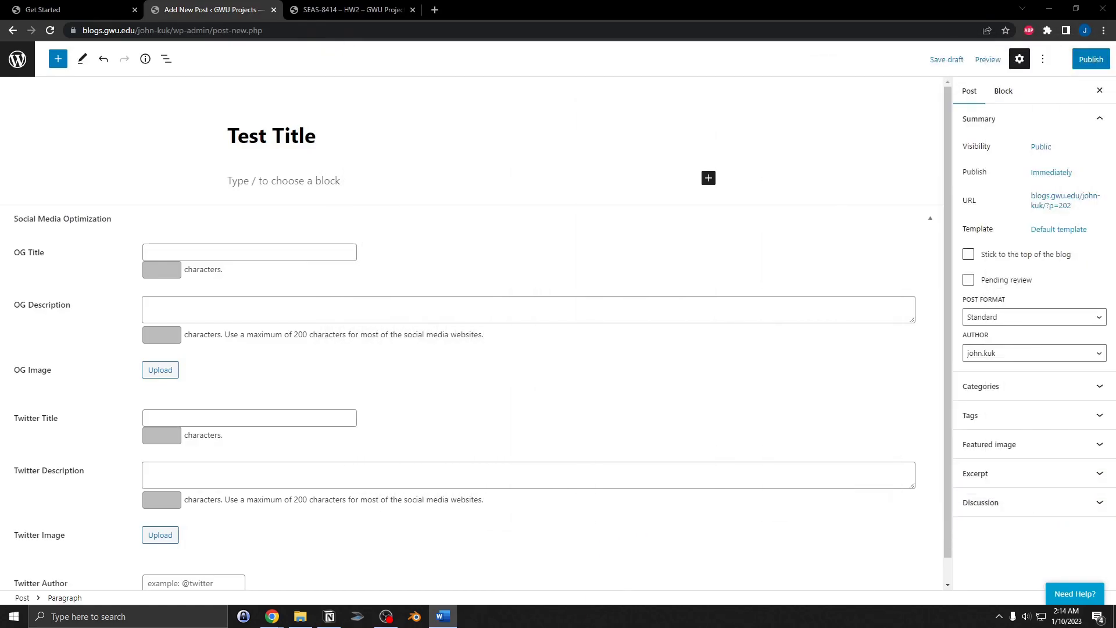
# - Replace the placeholder 'Test' title with the pasted heading 'APT detection frameworks and nation-state actors'
pyautogui.click(267, 136)
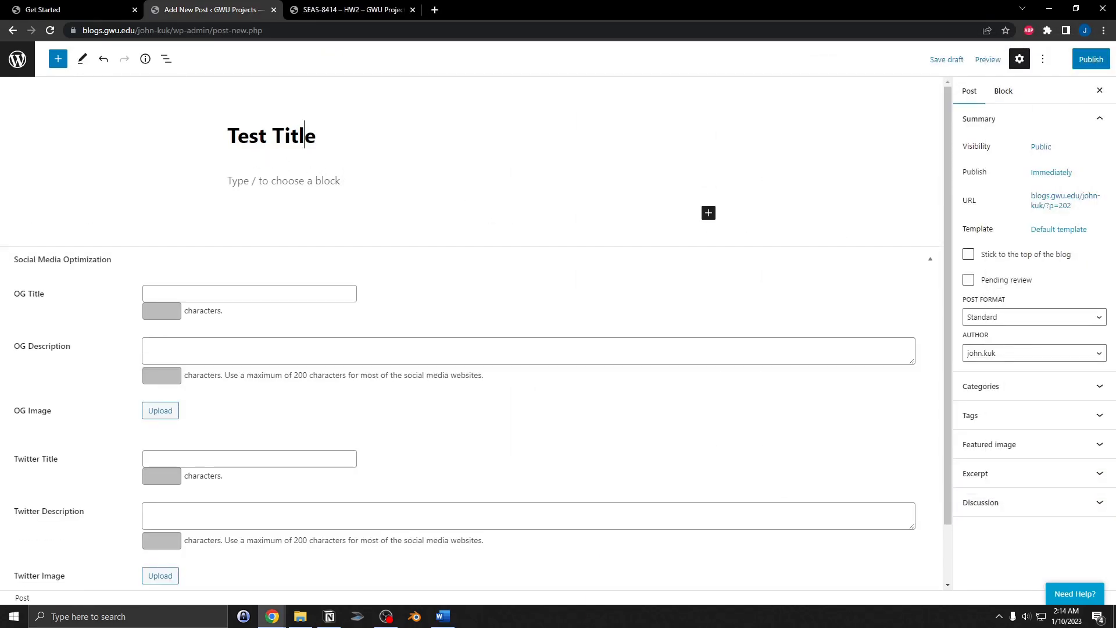
pyautogui.moveTo(304, 136)
pyautogui.mouseDown()
pyautogui.moveTo(237, 135)
pyautogui.moveTo(318, 136)
pyautogui.mouseUp()
pyautogui.doubleClick(238, 136)
pyautogui.press('End')
pyautogui.write('APT detection frameworks and nation-state actors')
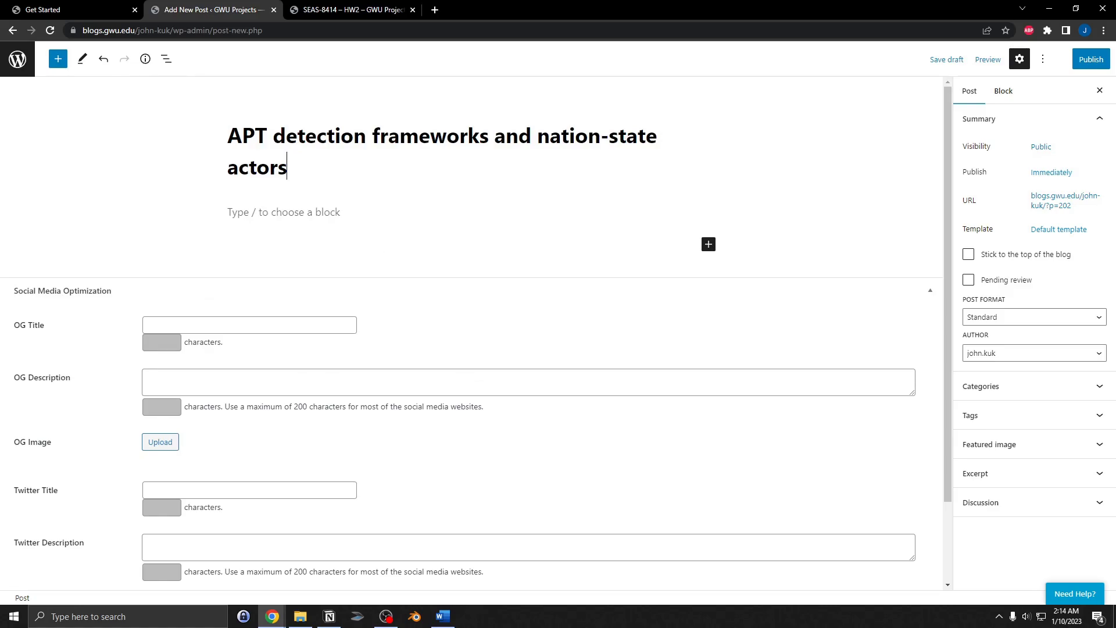
# - Add test paragraphs 'sdfsfd' and 'sdfdsfd' plus an empty block below the title
pyautogui.press('Return')
pyautogui.write('sdfsfd')
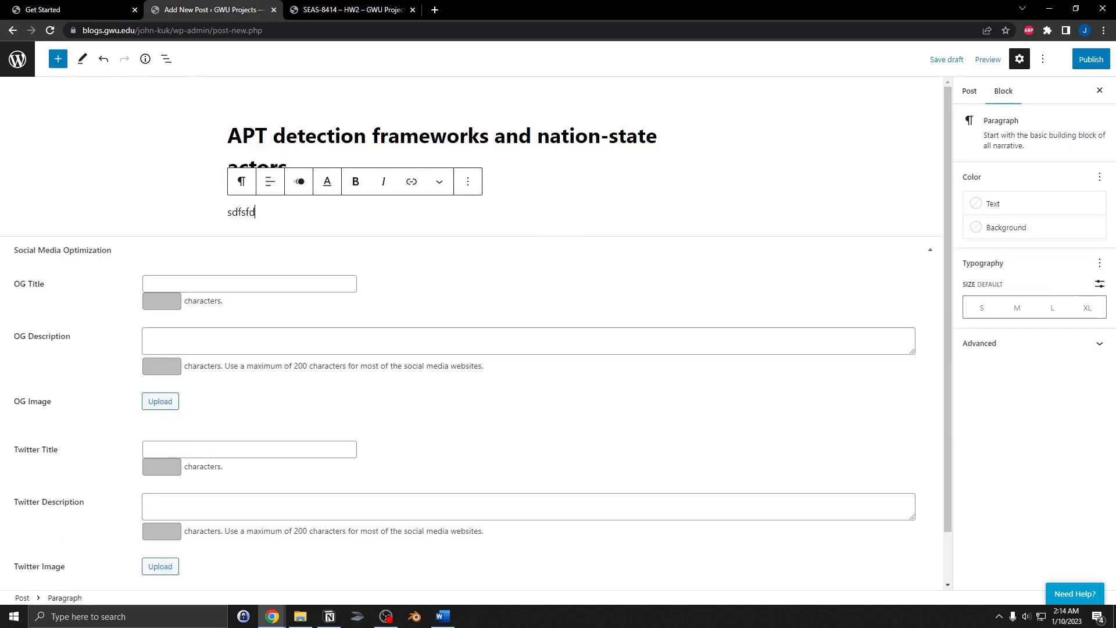
pyautogui.click(400, 228)
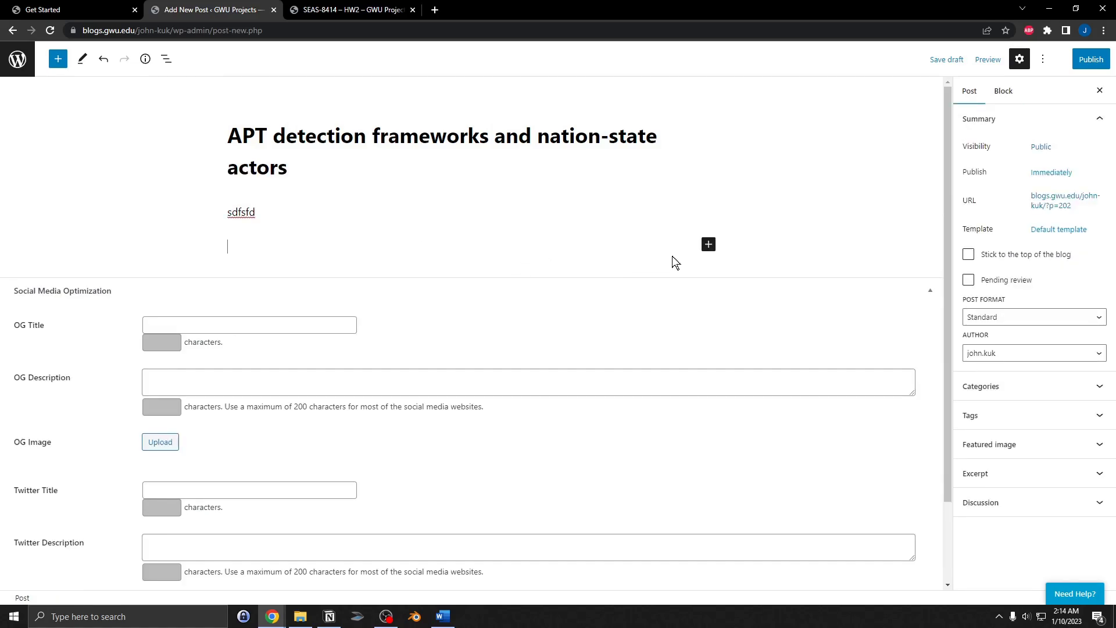
pyautogui.click(421, 244)
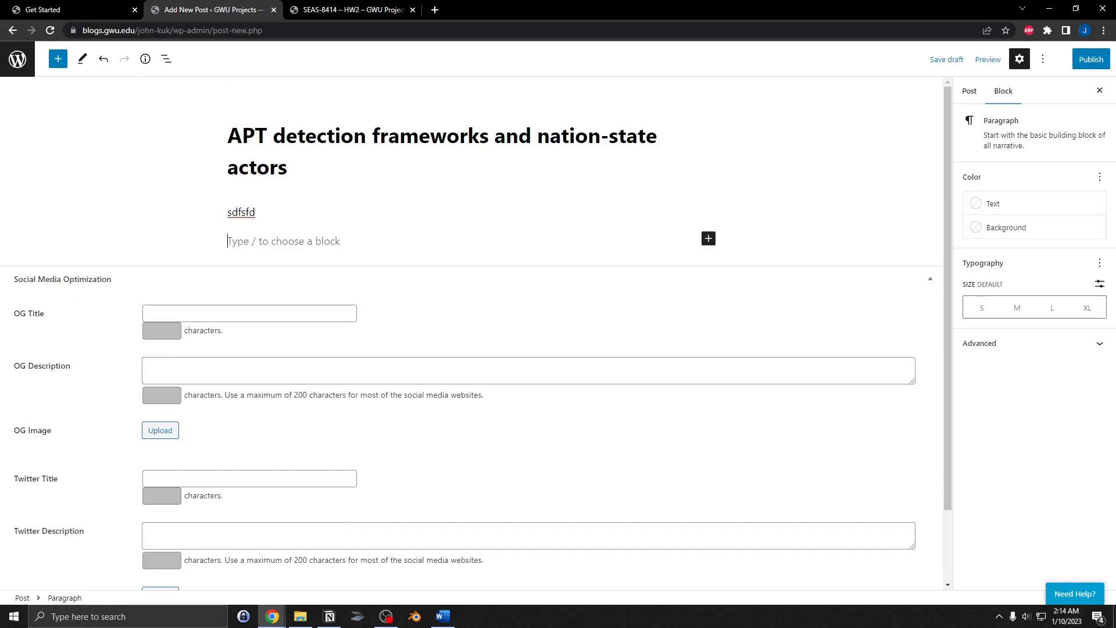
pyautogui.write('sdfdsfd')
pyautogui.click(372, 259)
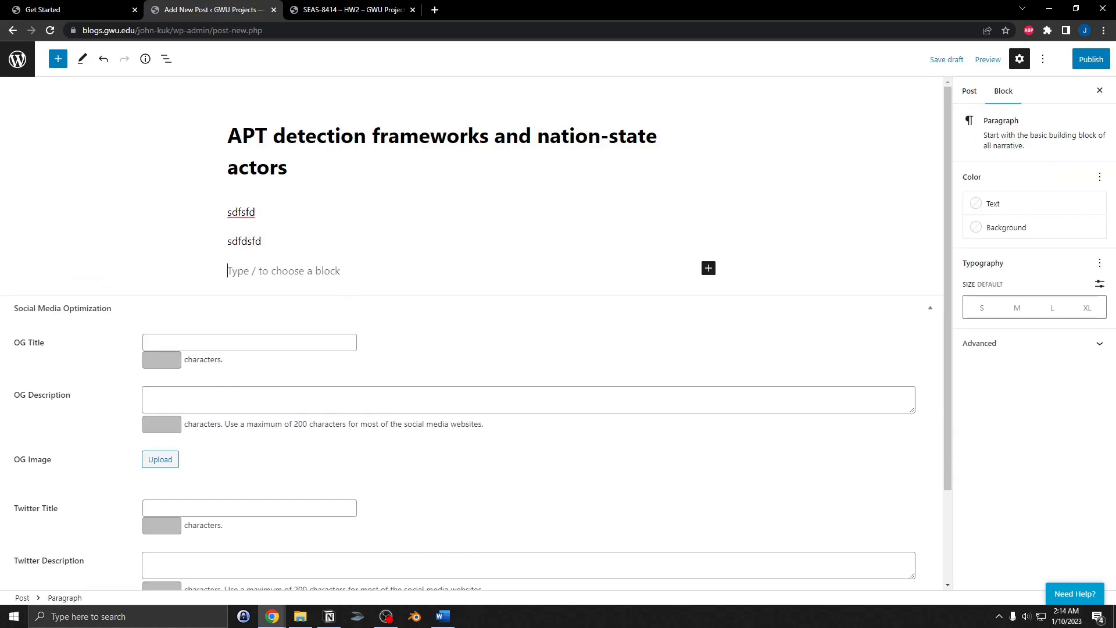
# - Delete both test paragraphs and a mistakenly pasted heading, leaving one empty paragraph block
pyautogui.click(443, 616)
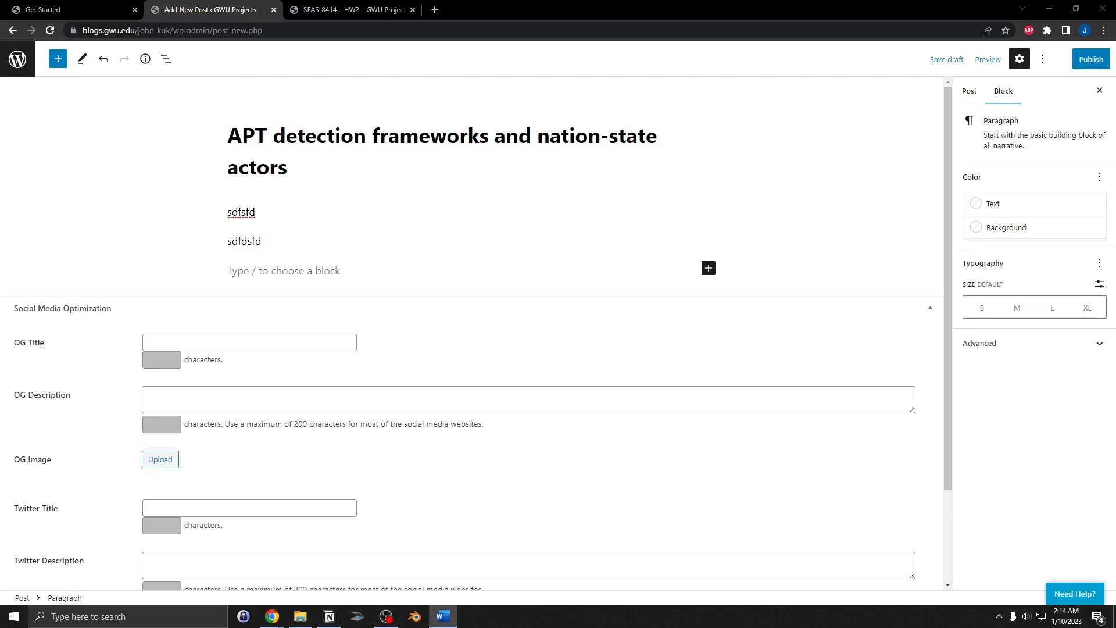
pyautogui.moveTo(262, 241); pyautogui.dragTo(225, 241)
pyautogui.press('BackSpace')
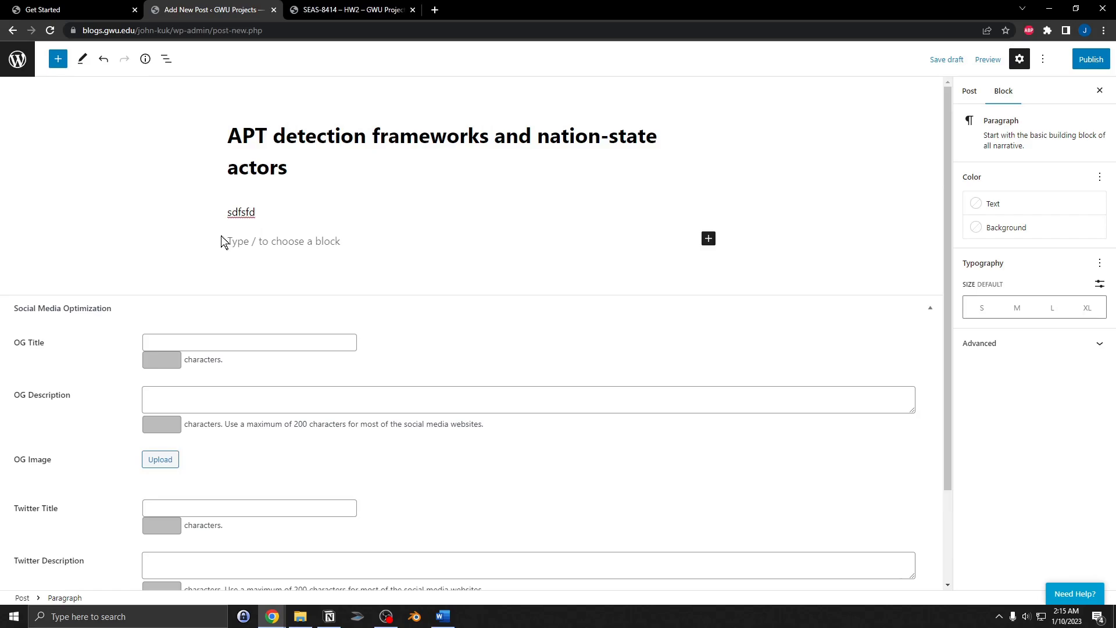
pyautogui.press('Up')
pyautogui.hotkey('shift', 'End')
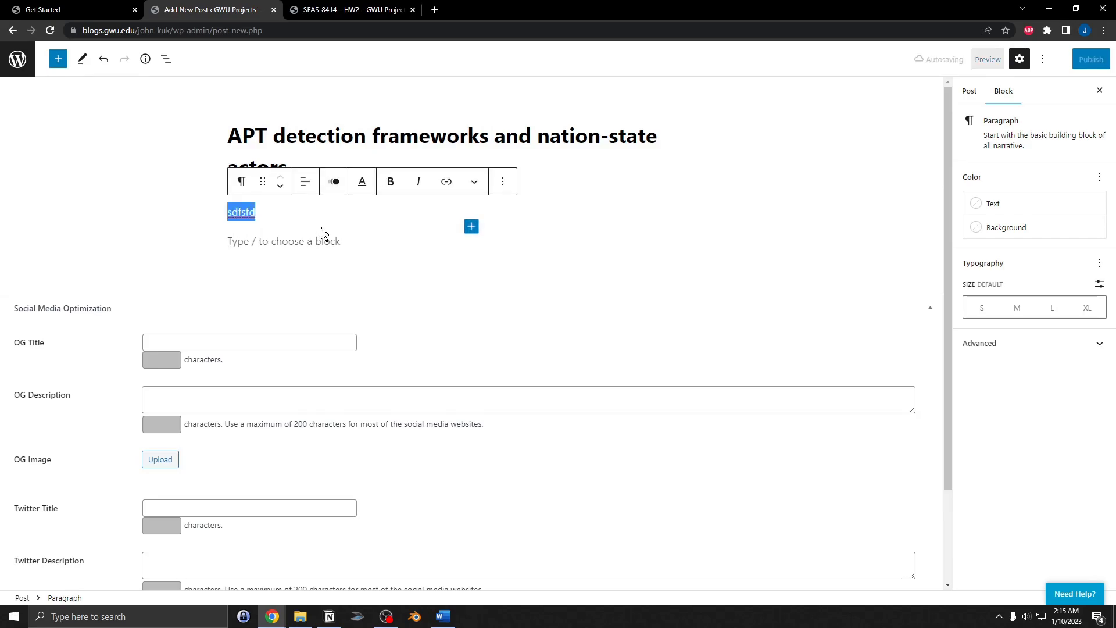
pyautogui.press('BackSpace')
pyautogui.write('APT detection frameworks and nation-state actors')
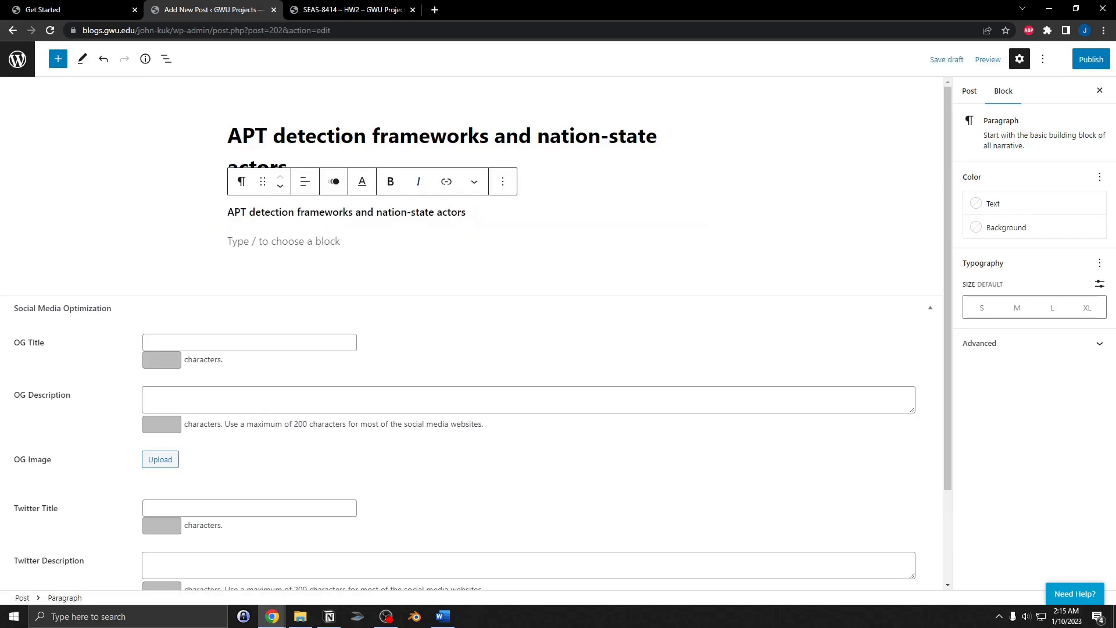
pyautogui.hotkey('shift', 'Left')
pyautogui.hotkey('shift', 'Left')
pyautogui.hotkey('ctrl', 'a')
pyautogui.press('BackSpace')
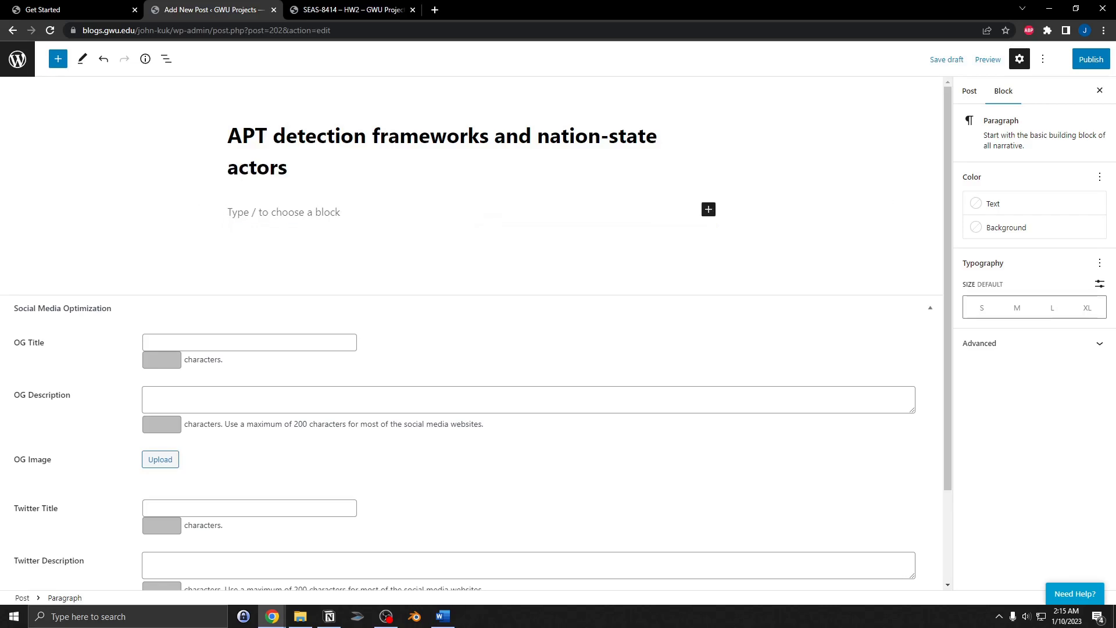
pyautogui.hotkey('alt', 'Tab')
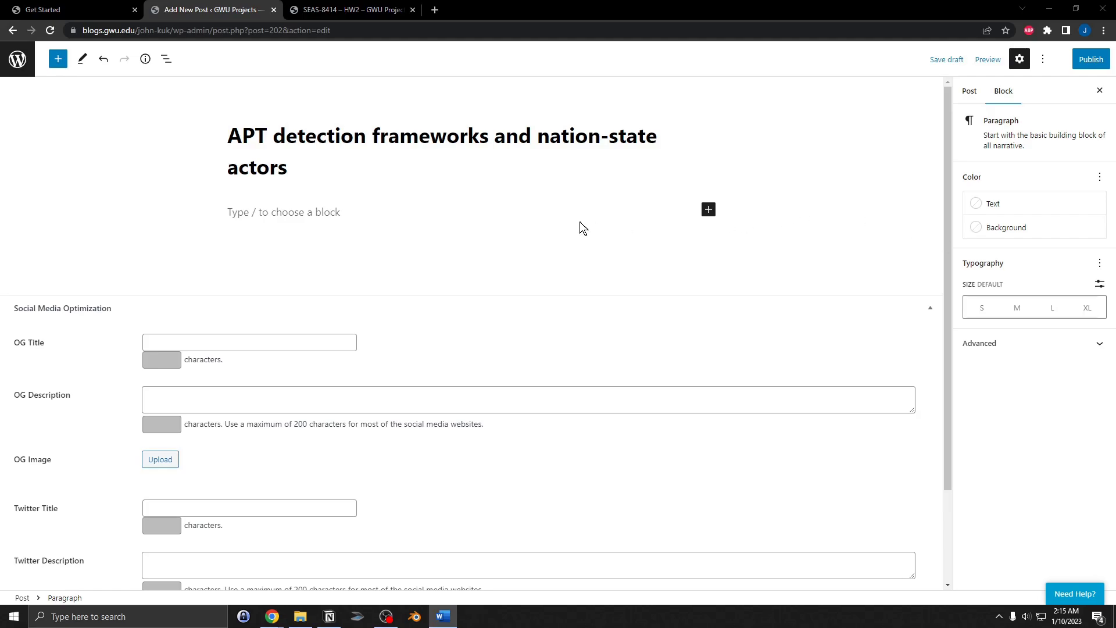
# - Paste the Word document's illustration into the post body
pyautogui.hotkey('alt', 'Tab')
pyautogui.hotkey('ctrl', 'v')
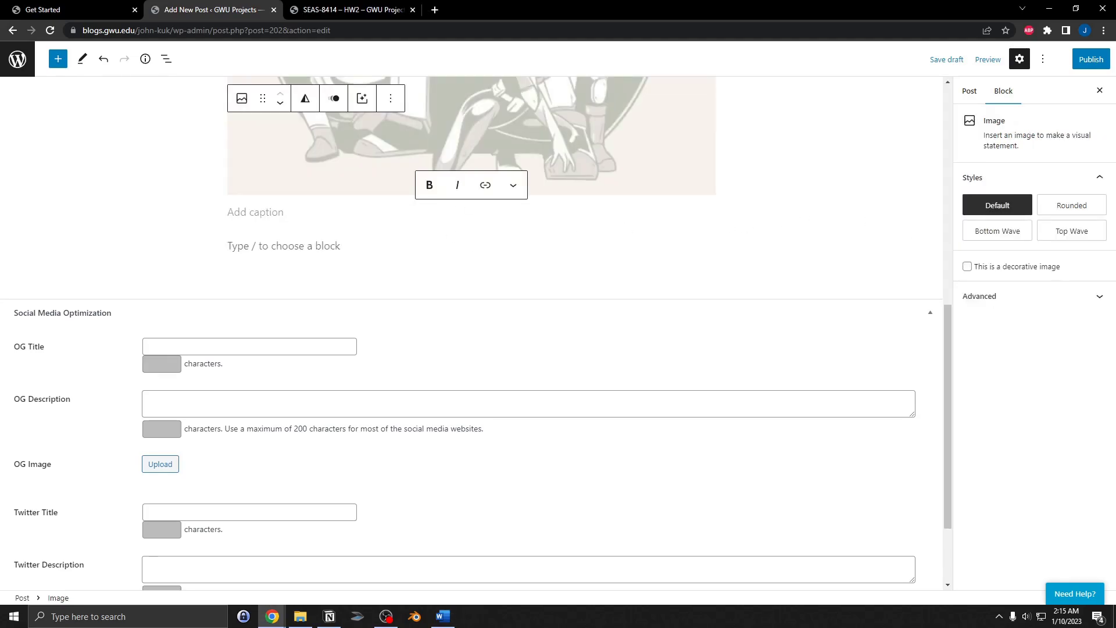
pyautogui.scroll(4, 508, 254)
pyautogui.scroll(-4, 305, 230)
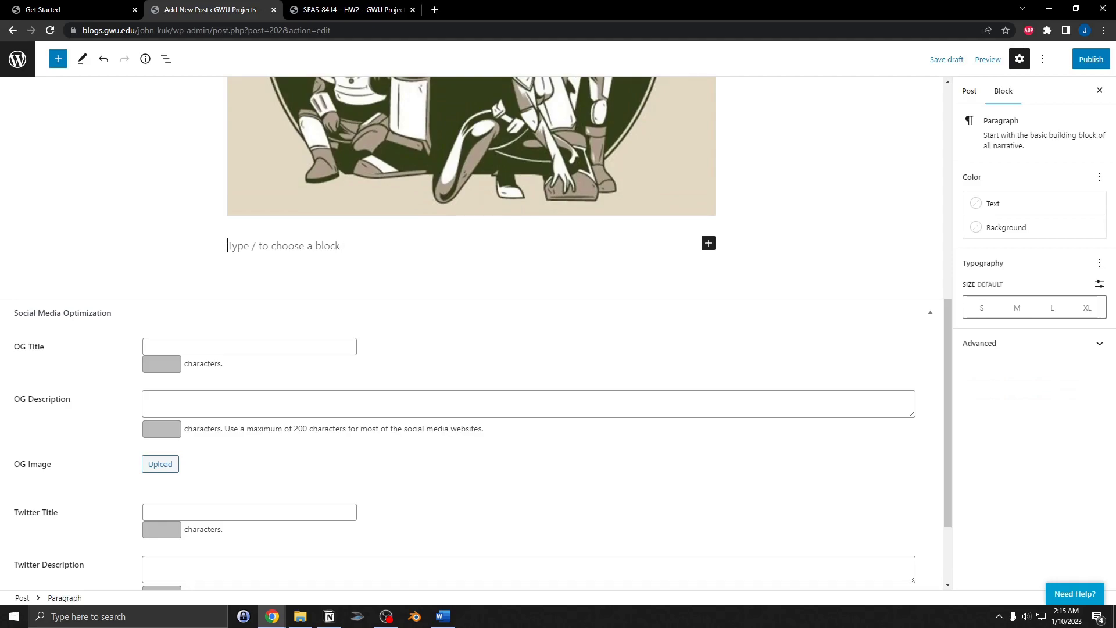
# - Paste 'What is an advanced persistent threat (APT)?' below the image and convert it to an H2 heading
pyautogui.hotkey('alt', 'Tab')
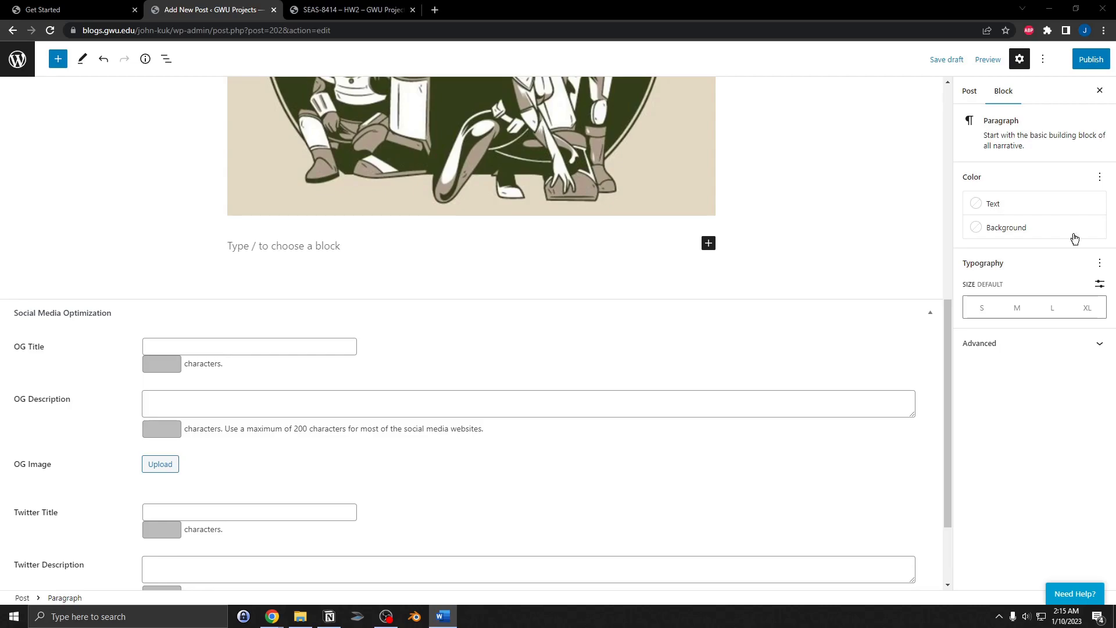
pyautogui.click(407, 245)
pyautogui.write('What is an advanced persistent threat (APT)?')
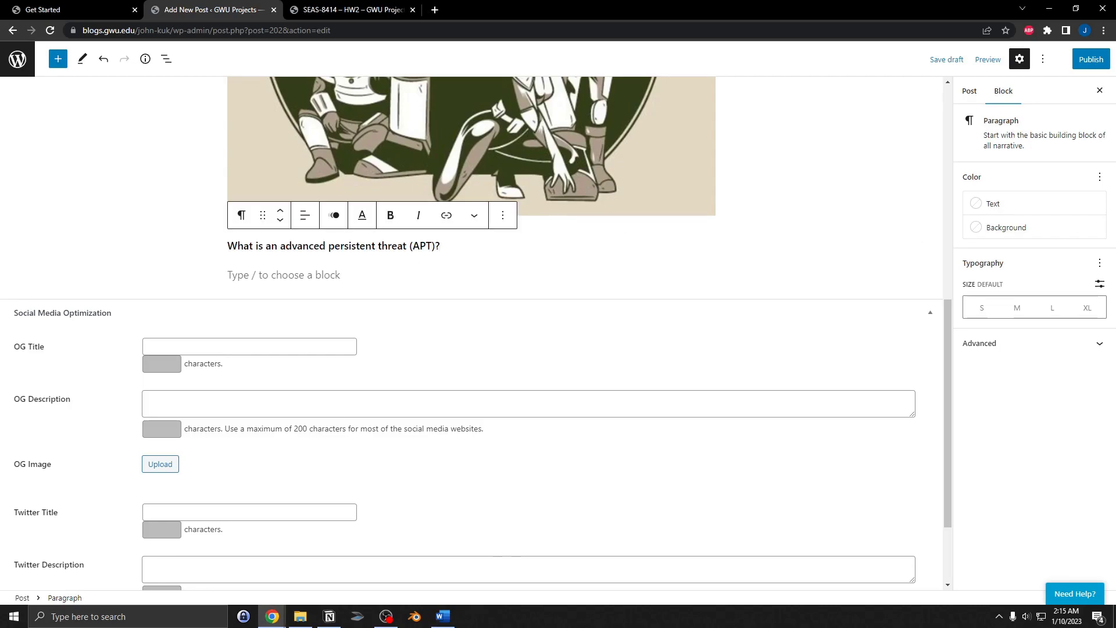
pyautogui.tripleClick(293, 246)
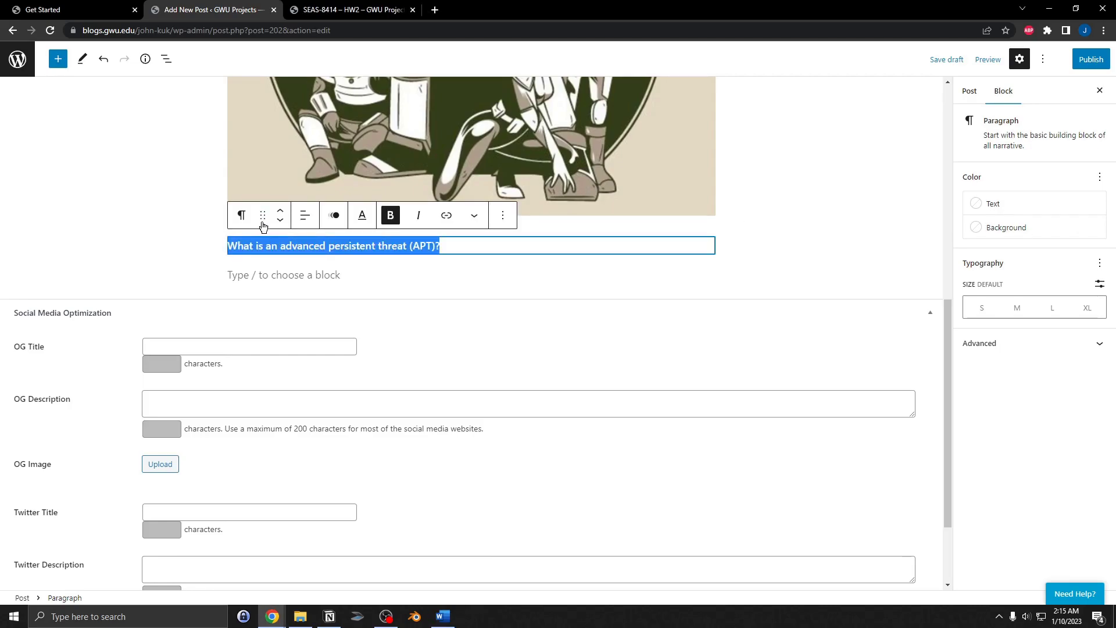
pyautogui.click(241, 215)
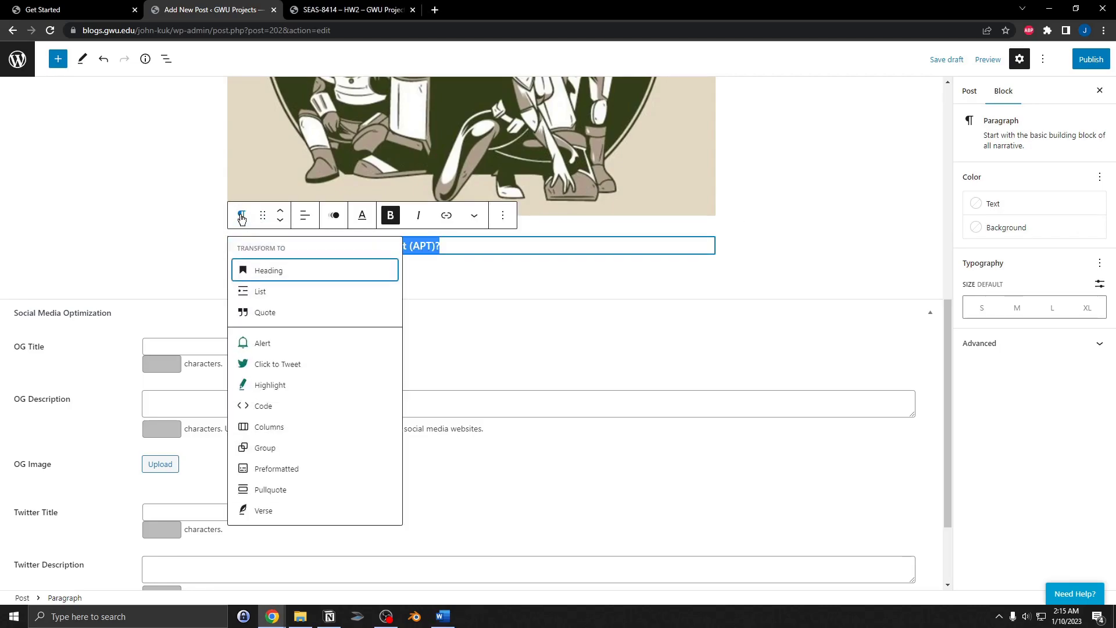
pyautogui.click(275, 270)
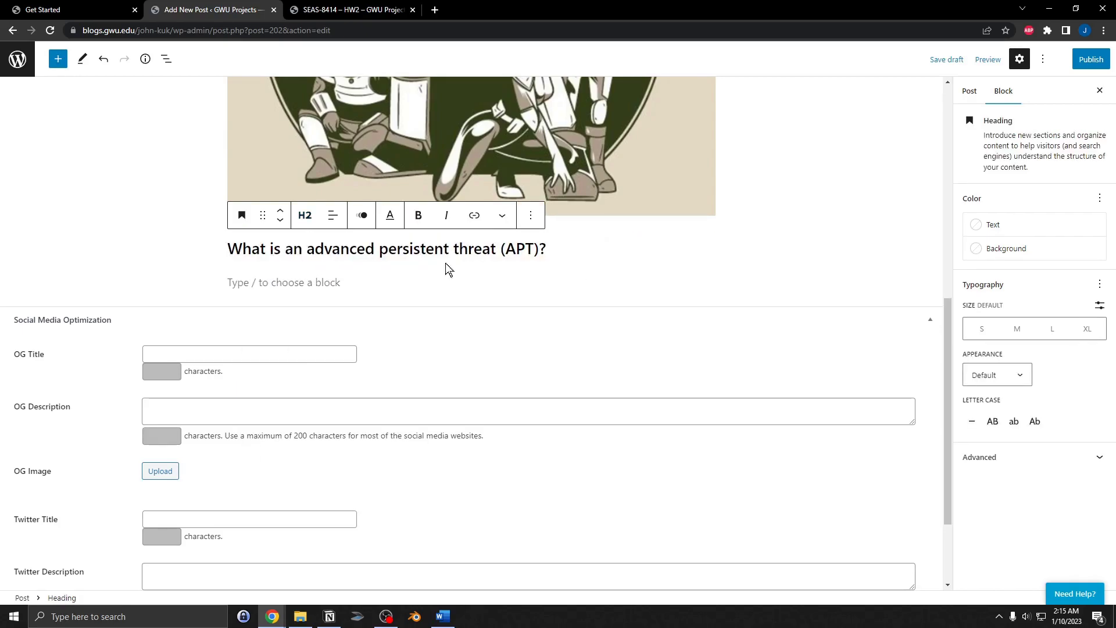
pyautogui.click(445, 282)
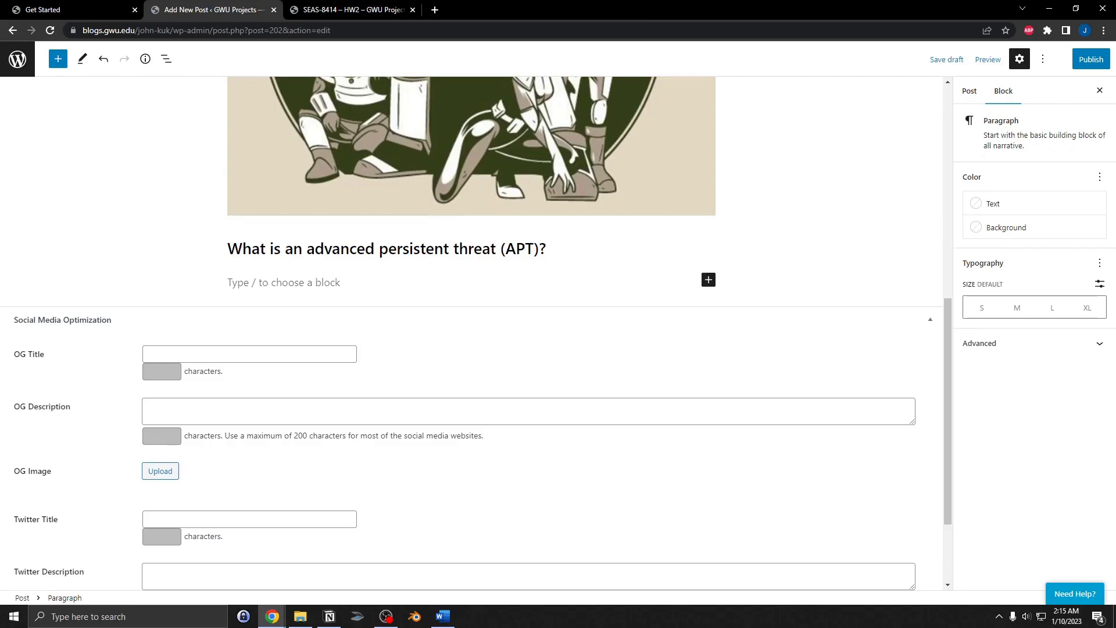
# - Paste the Word paragraph defining advanced persistent threats, citing McMillian (2021), into the post
pyautogui.hotkey('alt', 'Tab')
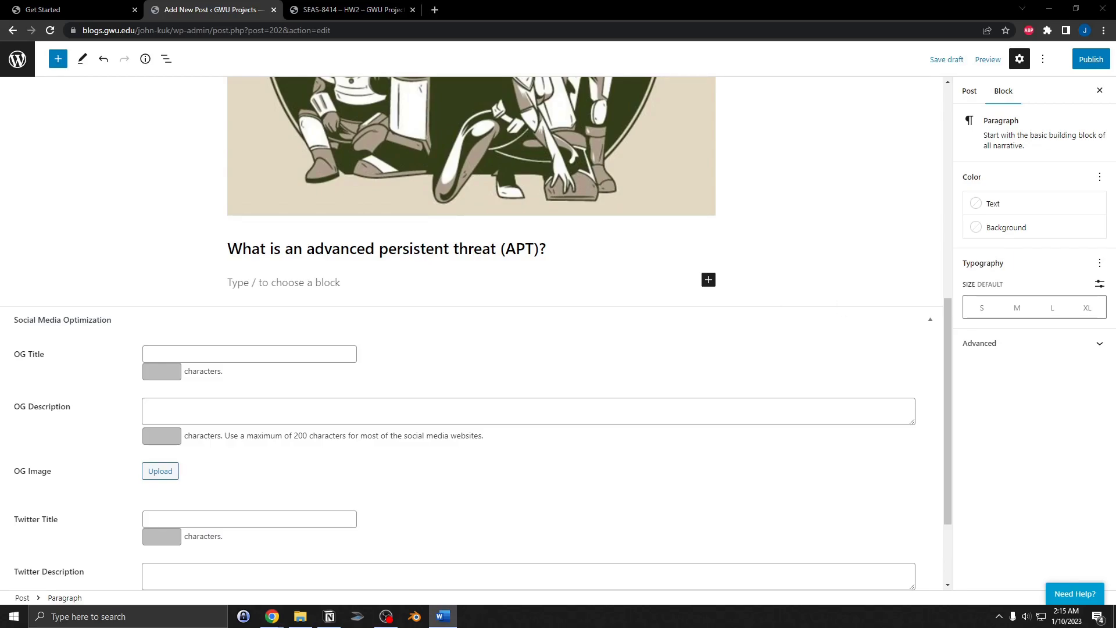
pyautogui.hotkey('alt', 'Tab')
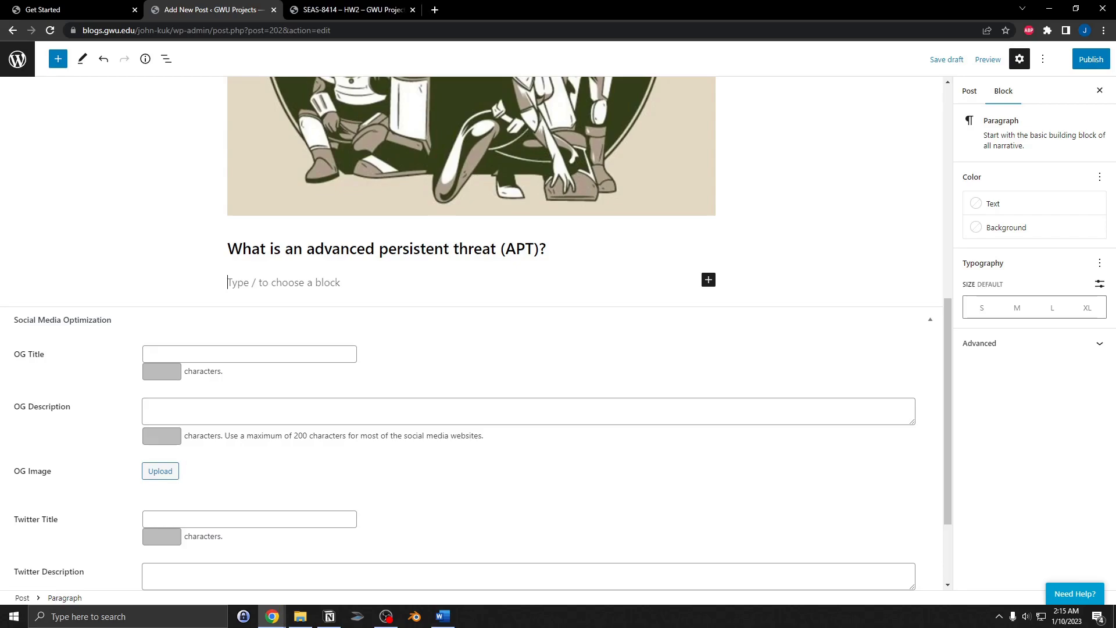
pyautogui.write('An advanced persistent threat is a "Threat from a highly organized attacker with significant resources that is carried out over a long period of time" (McMillian, 2021). McMillian describes victims as large corporations or government entities and by well-funded group of highly skilled individuals from nation-states. Most of these attacks are hard to detect but can be through logs and performance metrics capturing environmental abnormalities.')
pyautogui.scroll(1, 458, 324)
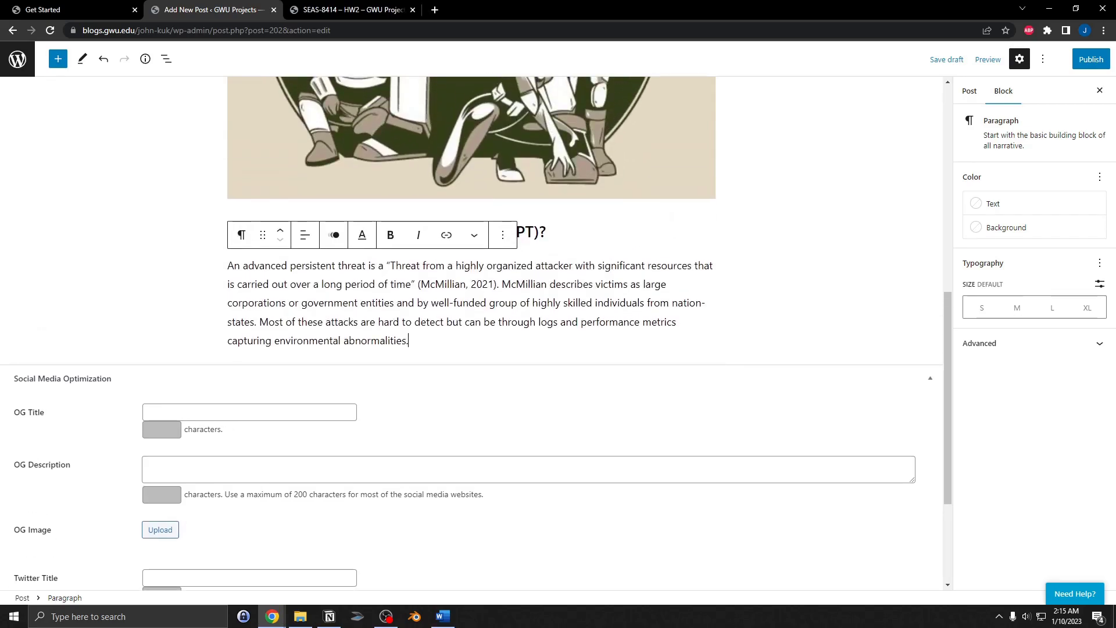
# - Insert a placeholder paragraph 'sdfdfsfdsfs' under the APT heading, undoing and then redoing it
pyautogui.click(559, 246)
pyautogui.scroll(2, 498, 302)
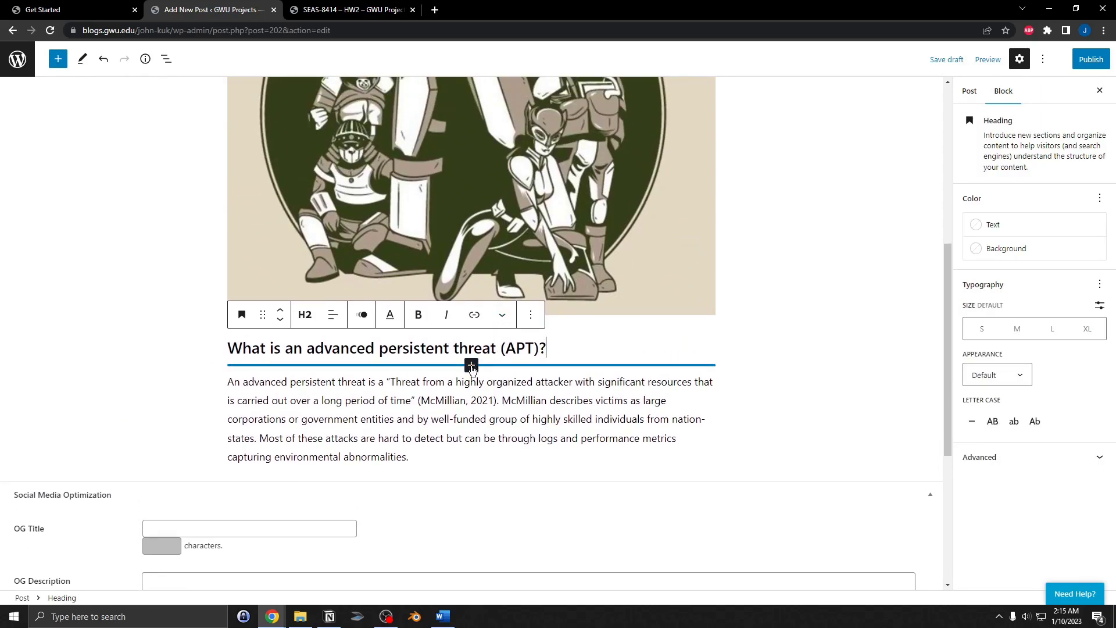
pyautogui.click(471, 366)
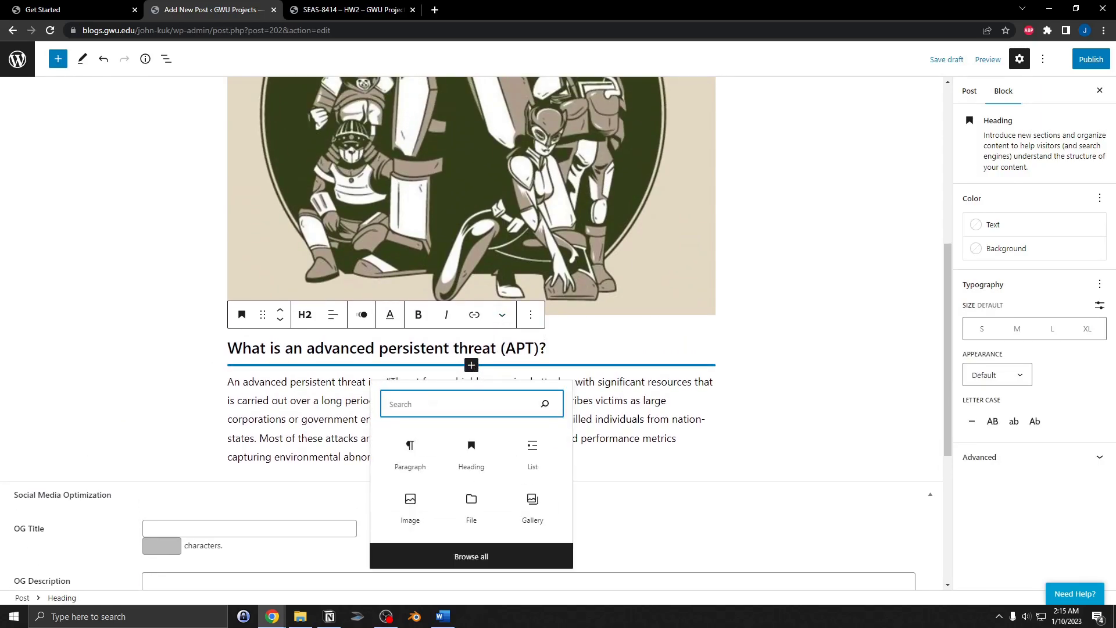
pyautogui.click(416, 453)
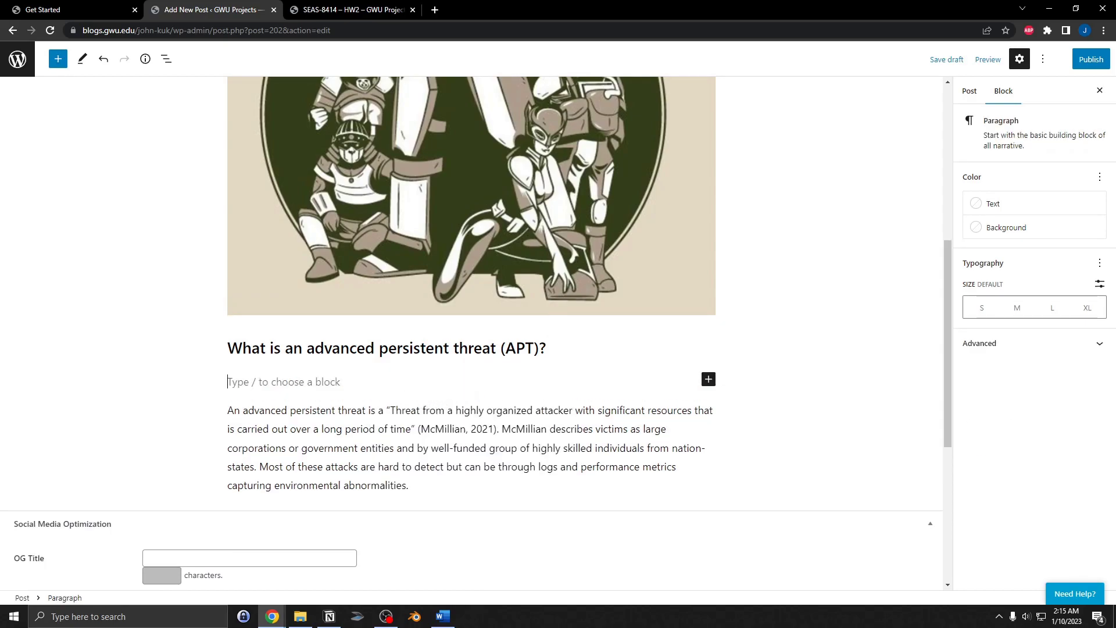
pyautogui.write('sdfdfsfdsfs')
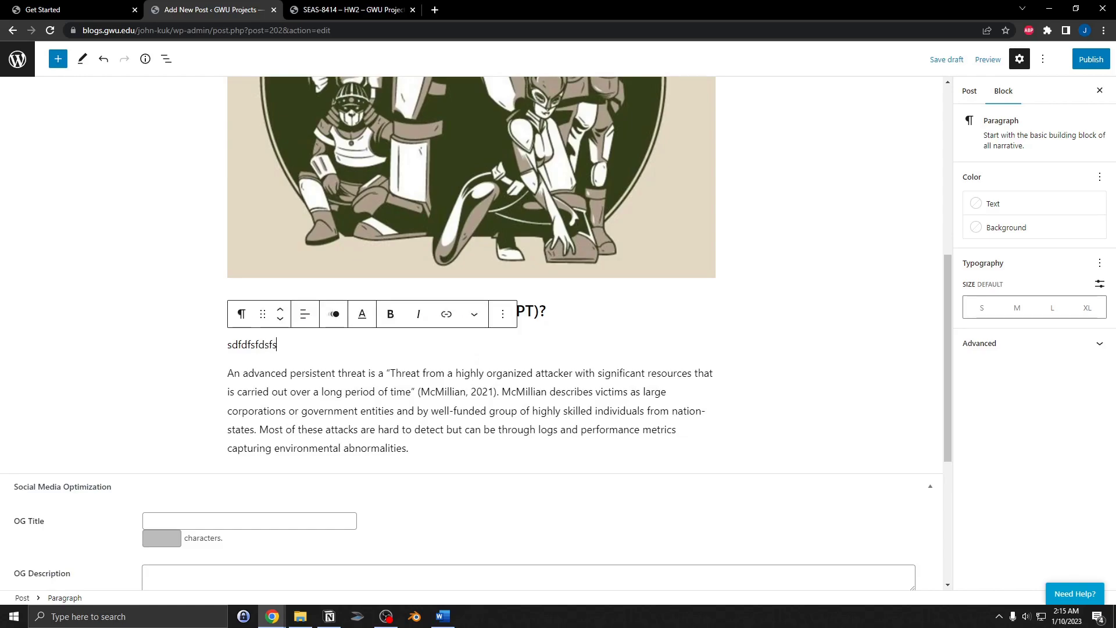
pyautogui.hotkey('ctrl', 'z')
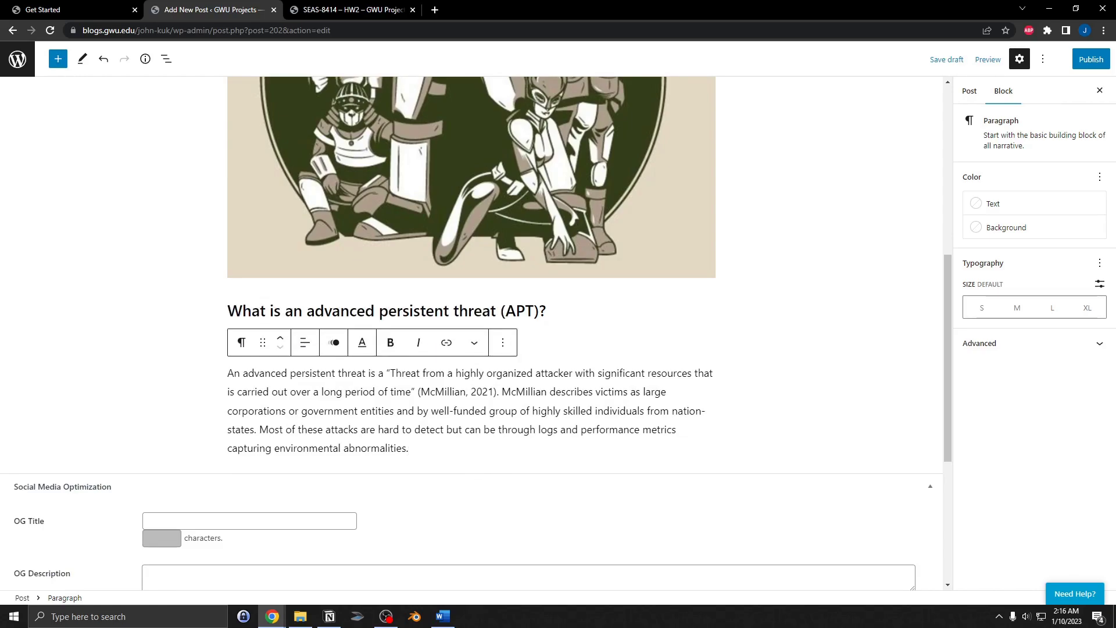
pyautogui.hotkey('ctrl', 'shift', 'z')
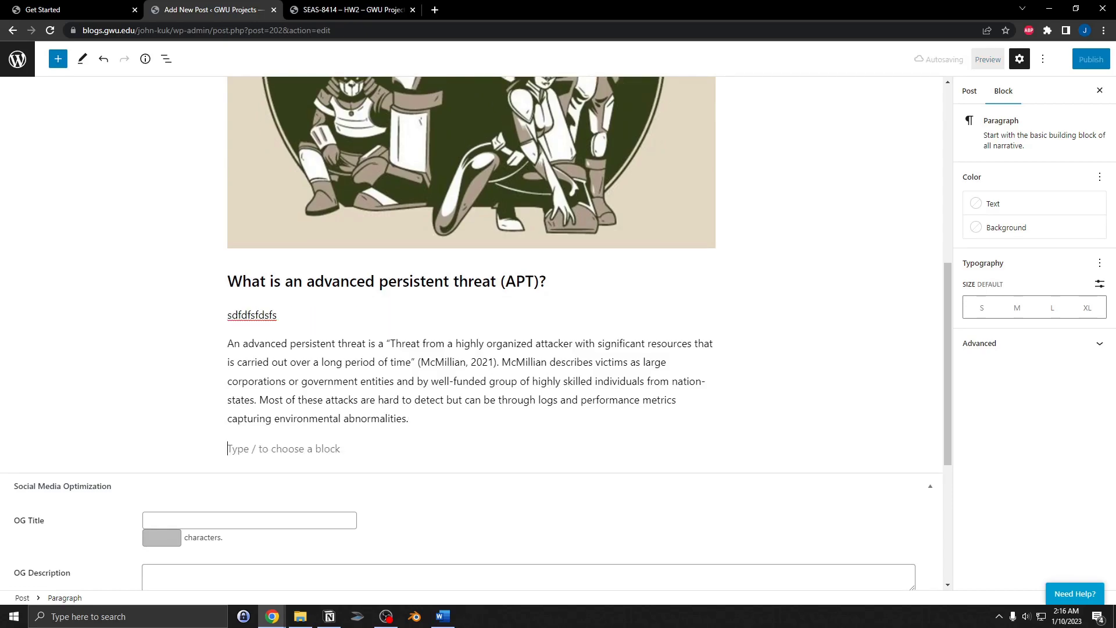
# - Insert a Paragraph block at the end of the post and start another empty block below it
pyautogui.press('Escape')
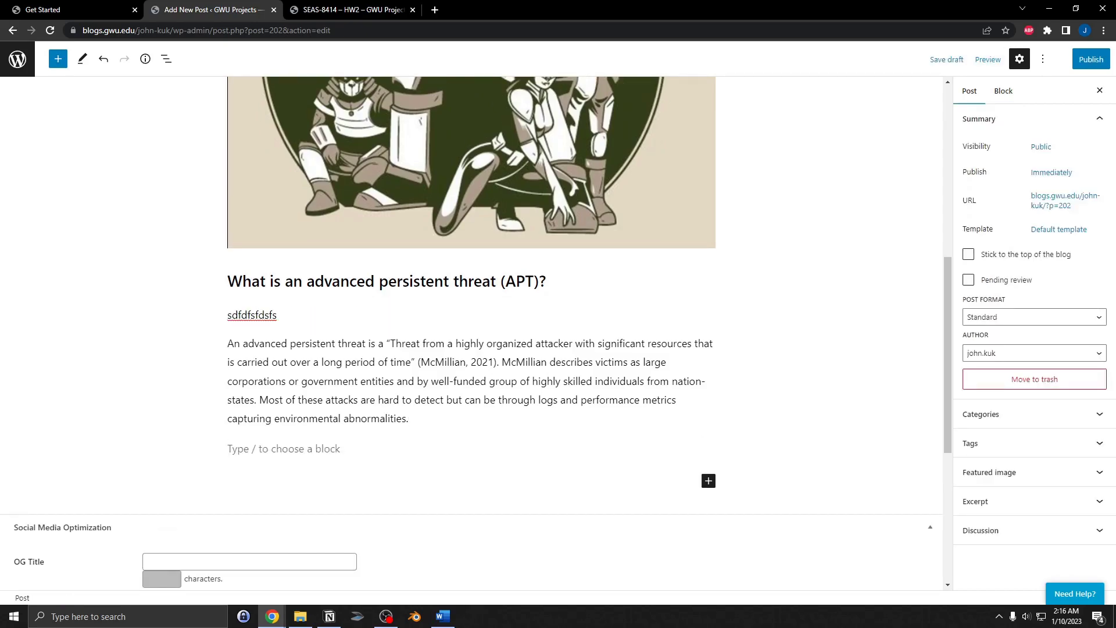
pyautogui.click(708, 481)
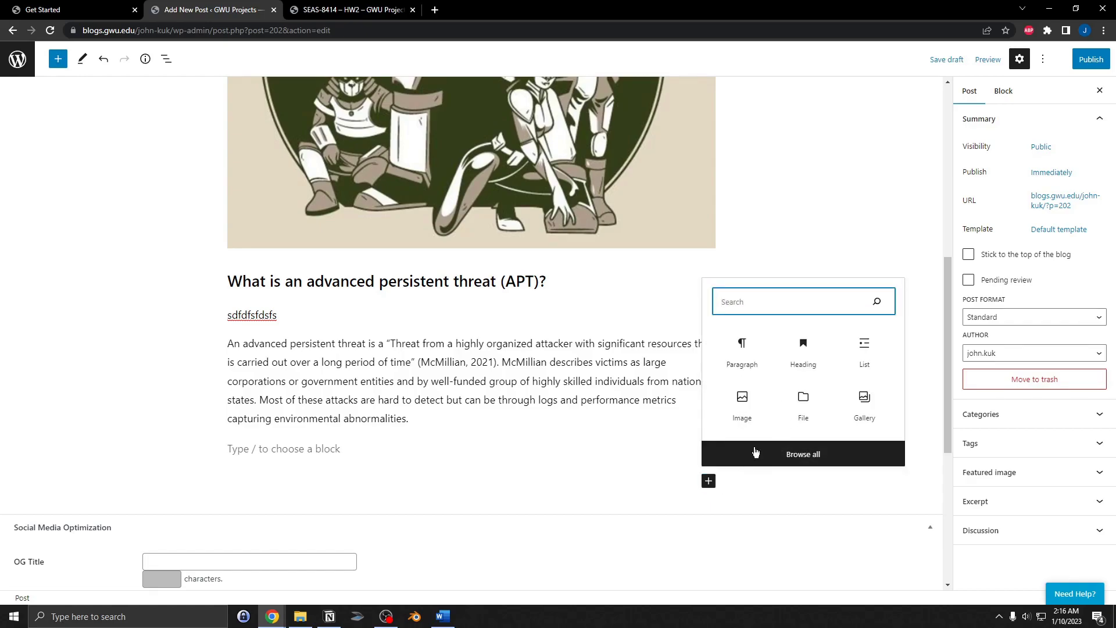
pyautogui.click(743, 361)
pyautogui.press('Return')
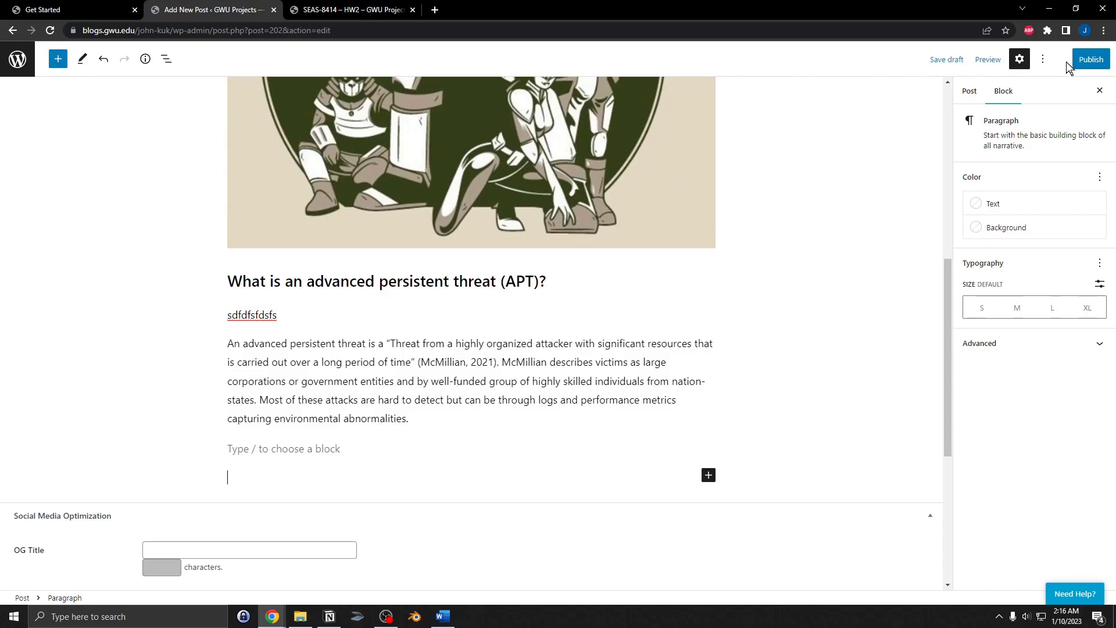
pyautogui.scroll(5, 558, 250)
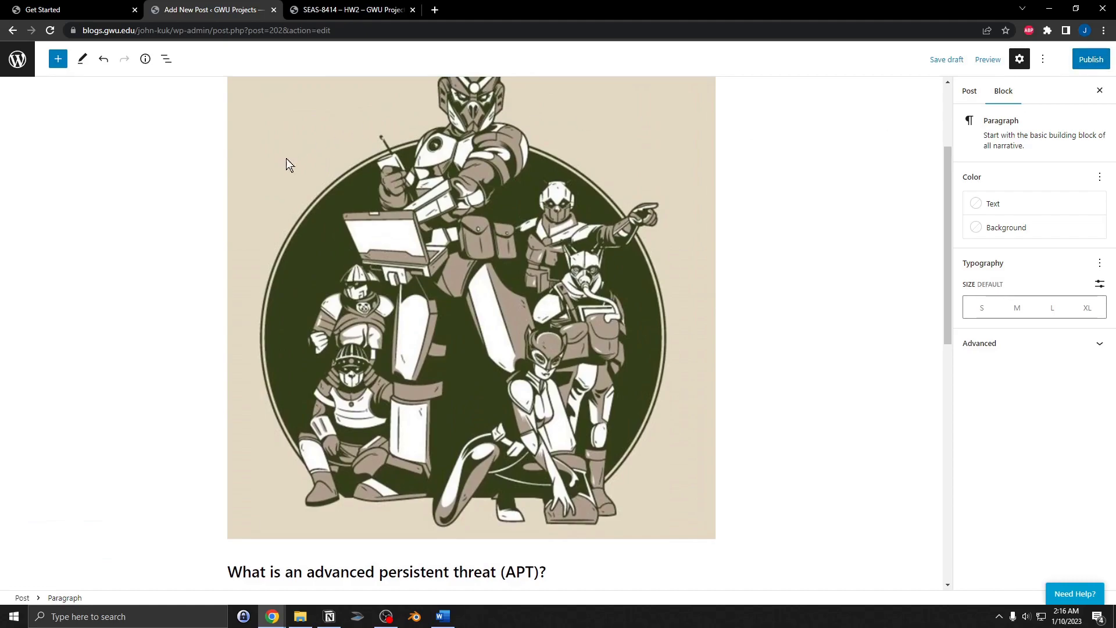
pyautogui.click(372, 9)
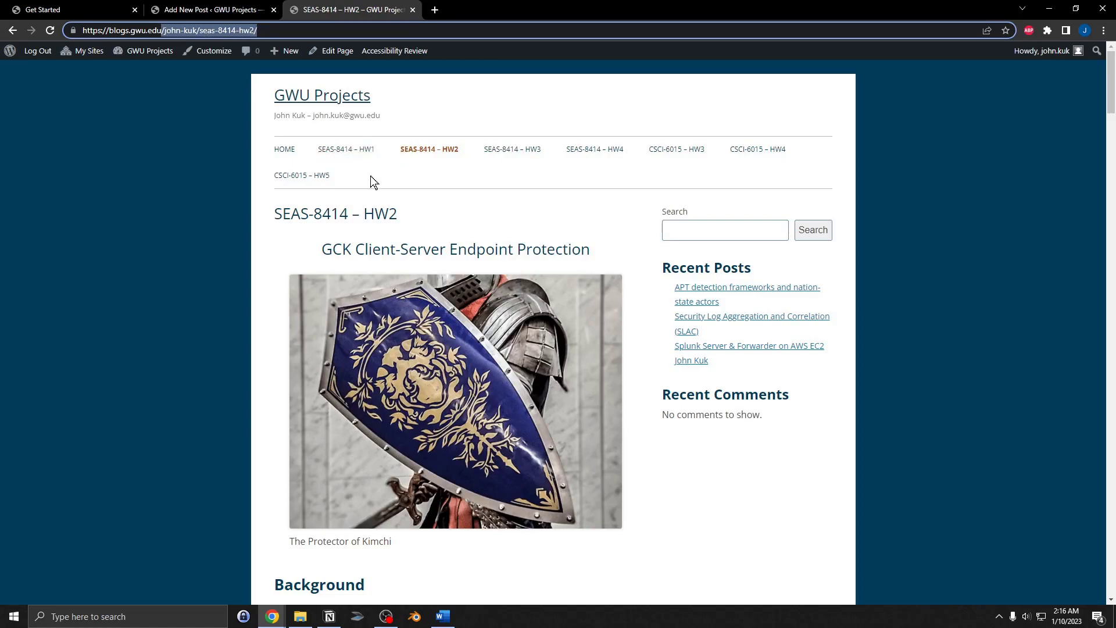
pyautogui.click(243, 9)
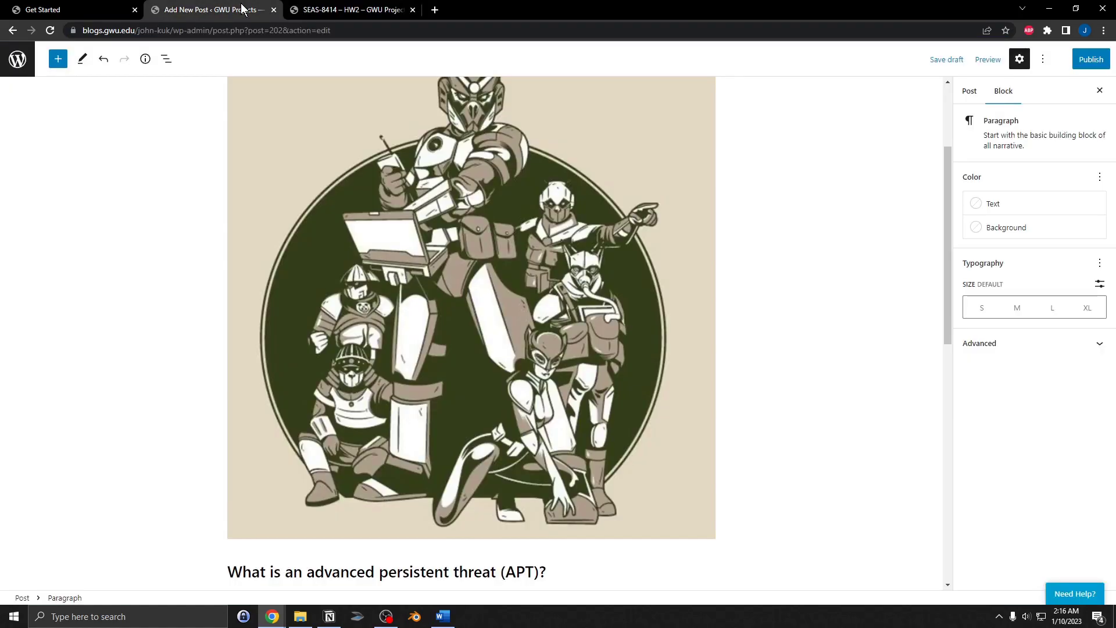
# - Leave the editor without saving and open Appearance > Themes, with Unofficial Foggy Bottom active among five themes
pyautogui.click(17, 59)
pyautogui.click(614, 96)
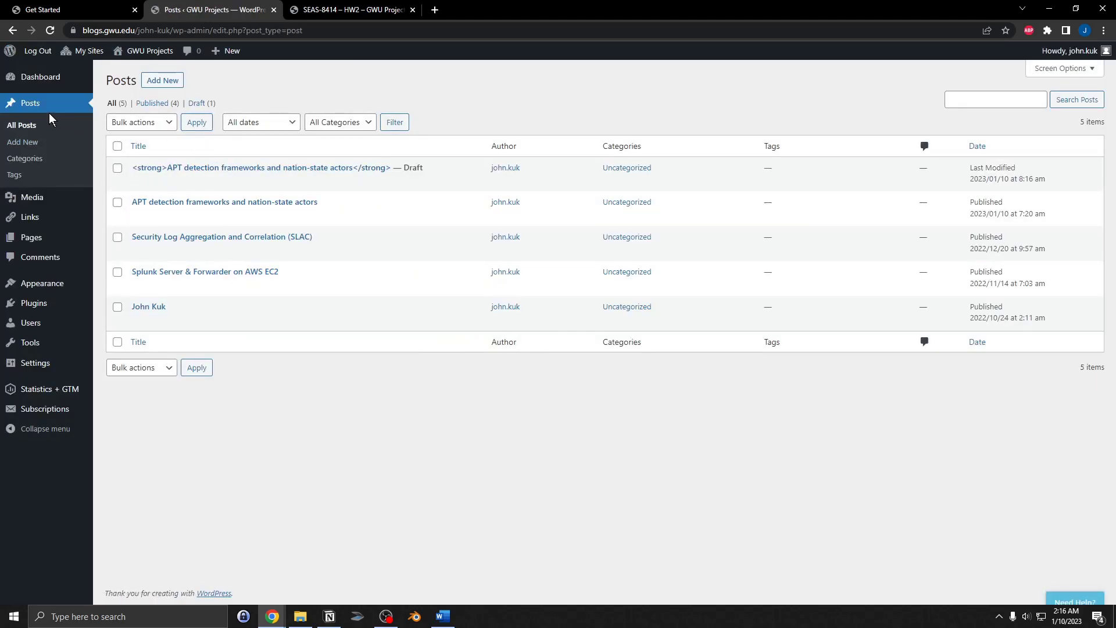
pyautogui.moveTo(61, 289)
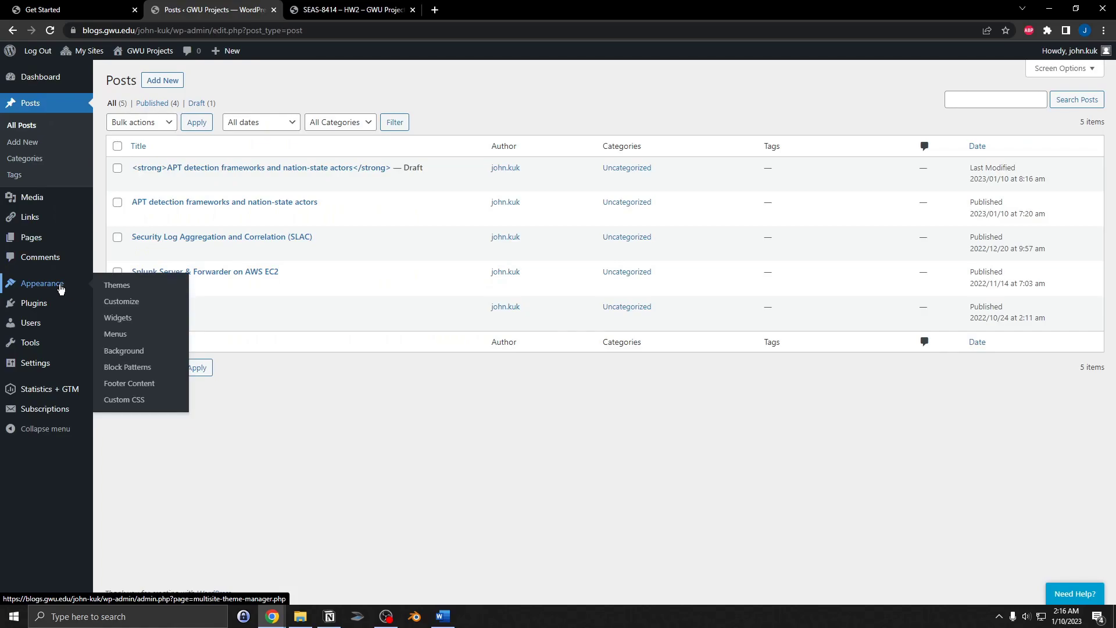
pyautogui.click(145, 289)
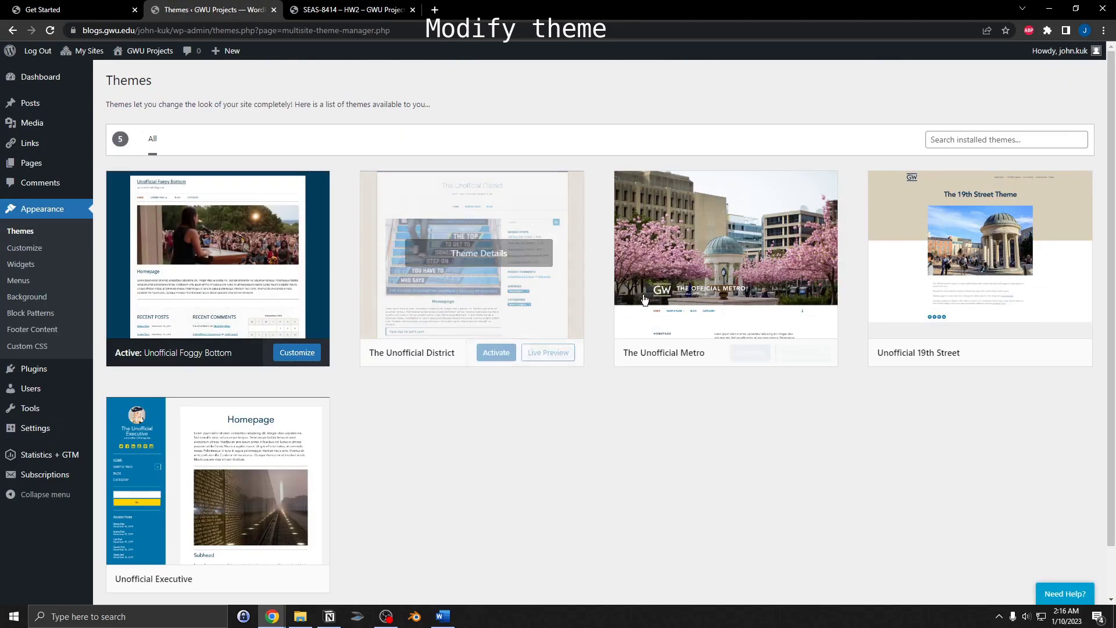
pyautogui.moveTo(676, 299)
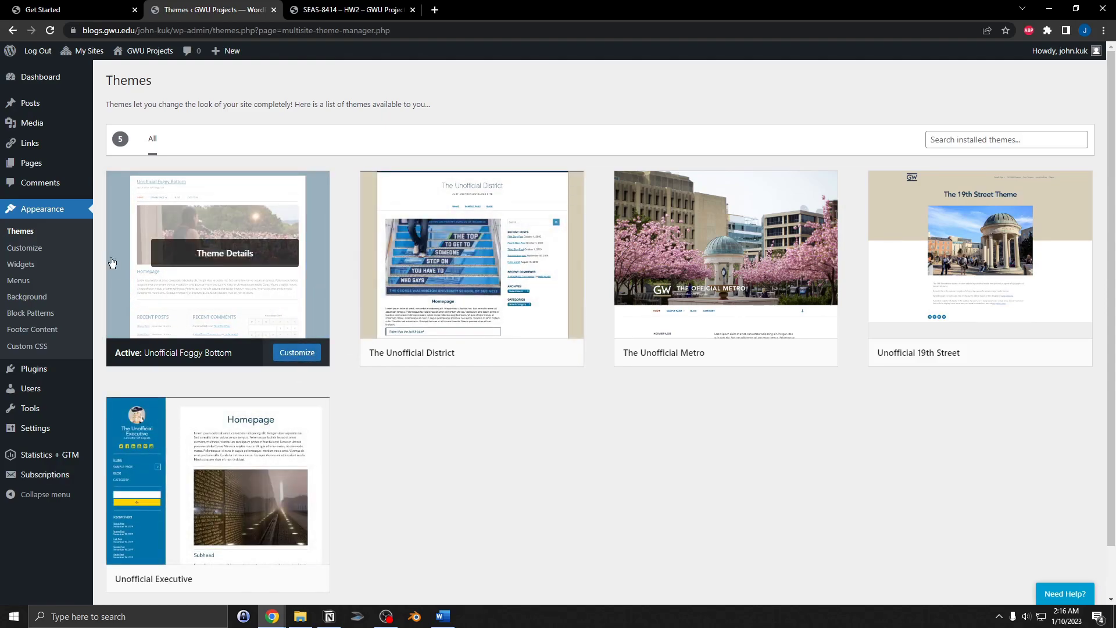
pyautogui.moveTo(44, 106)
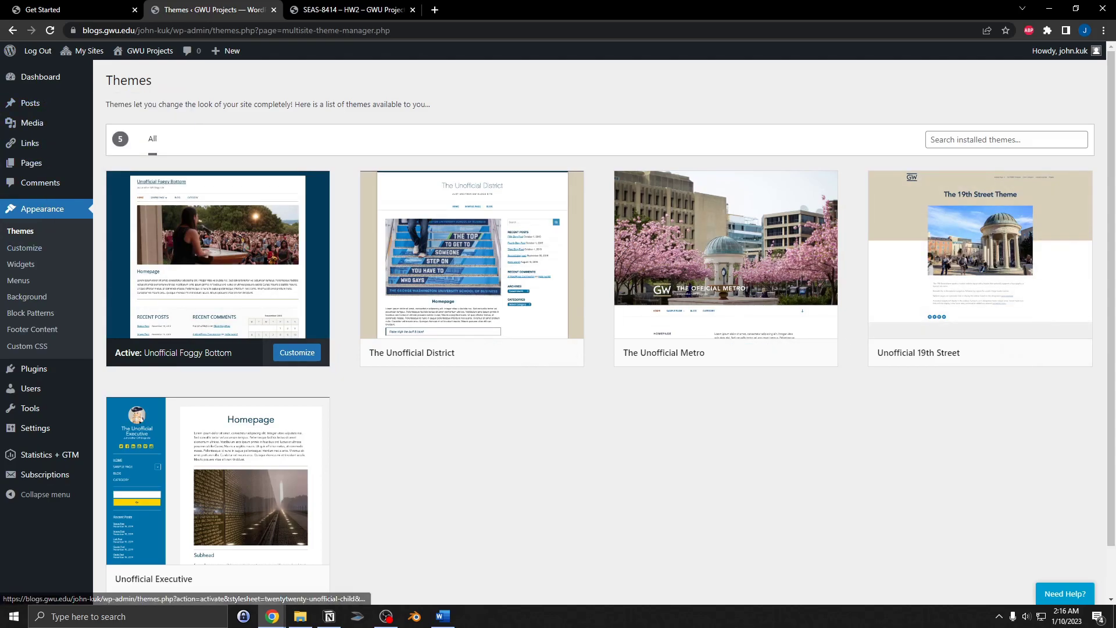
pyautogui.click(330, 616)
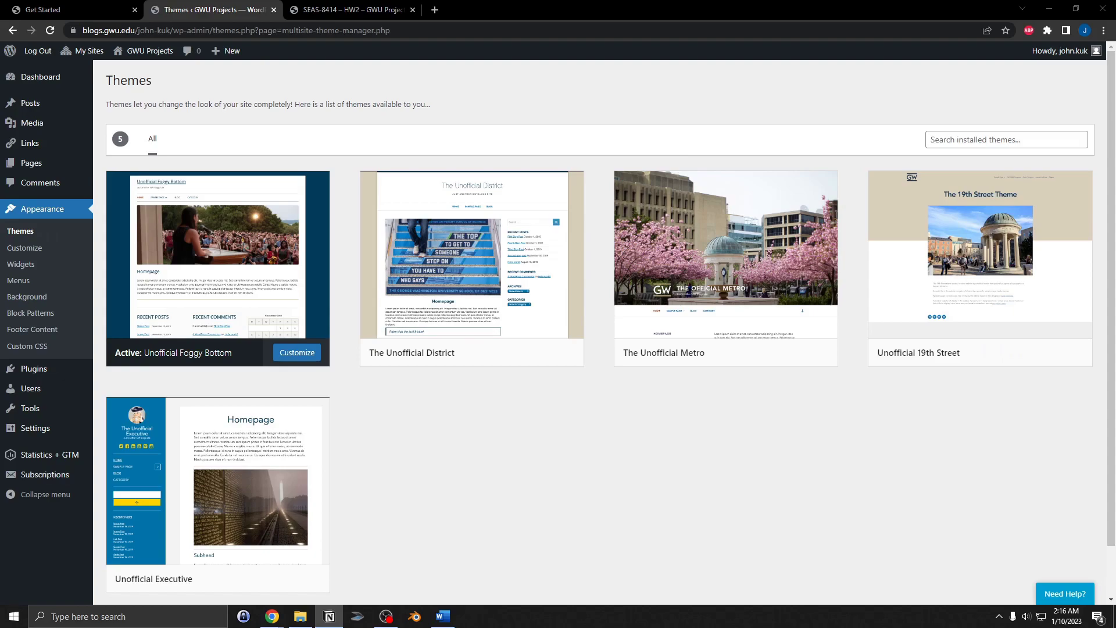